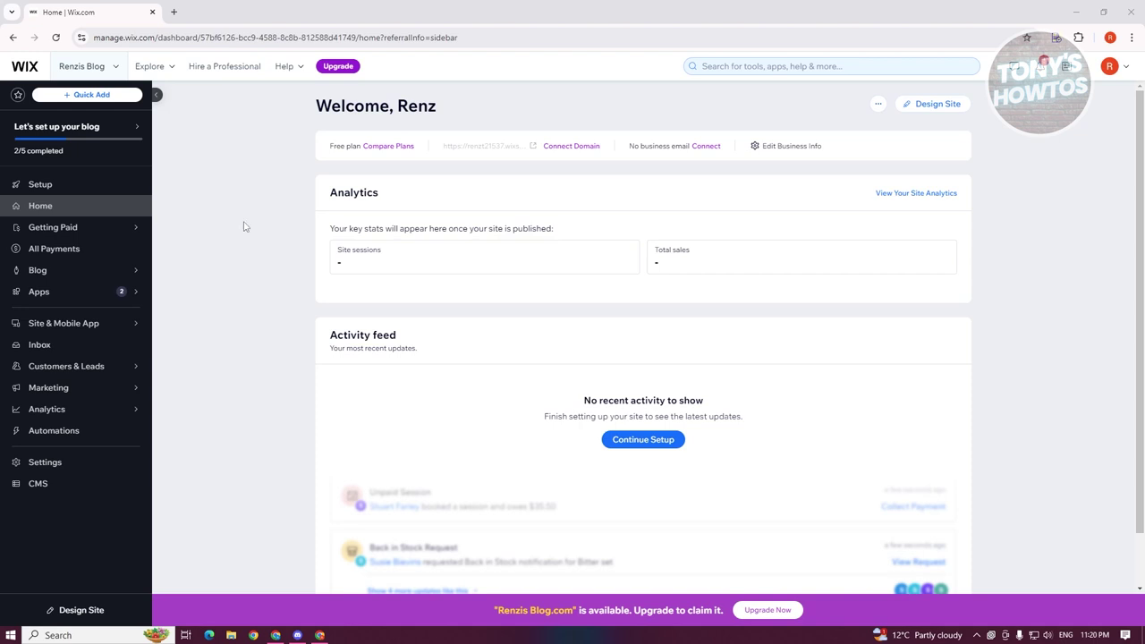
Step: Open the blog site with Design Site and insert an empty section under the LATEST posts feed
mouse_move(71, 227)
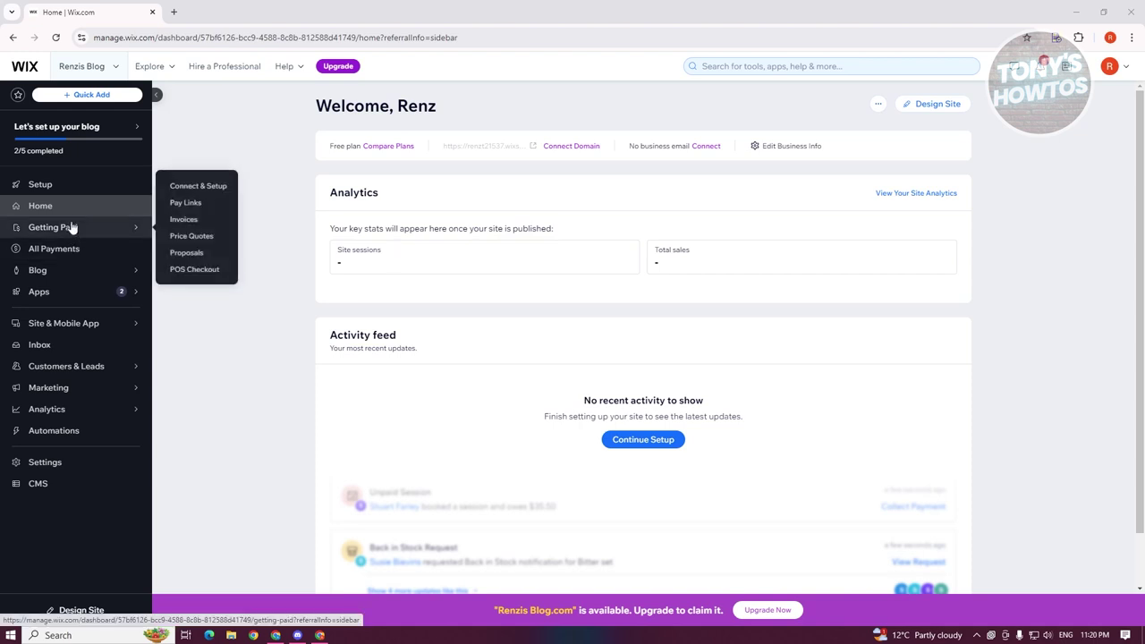
left_click(954, 104)
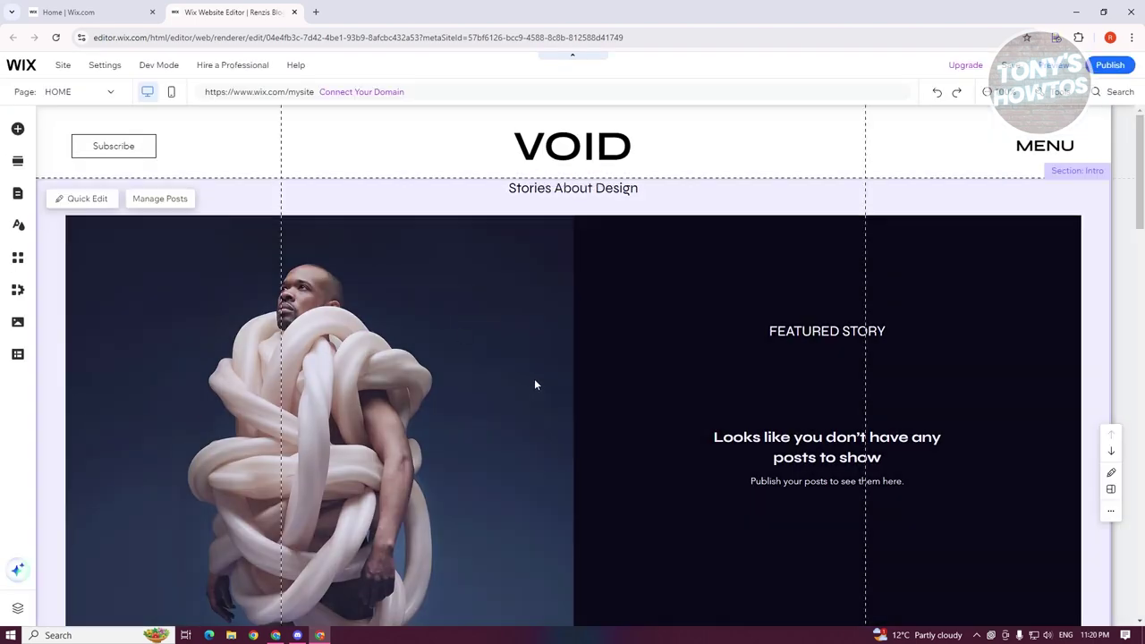
scroll(557, 396, "down", 5)
scroll(556, 397, "down", 3)
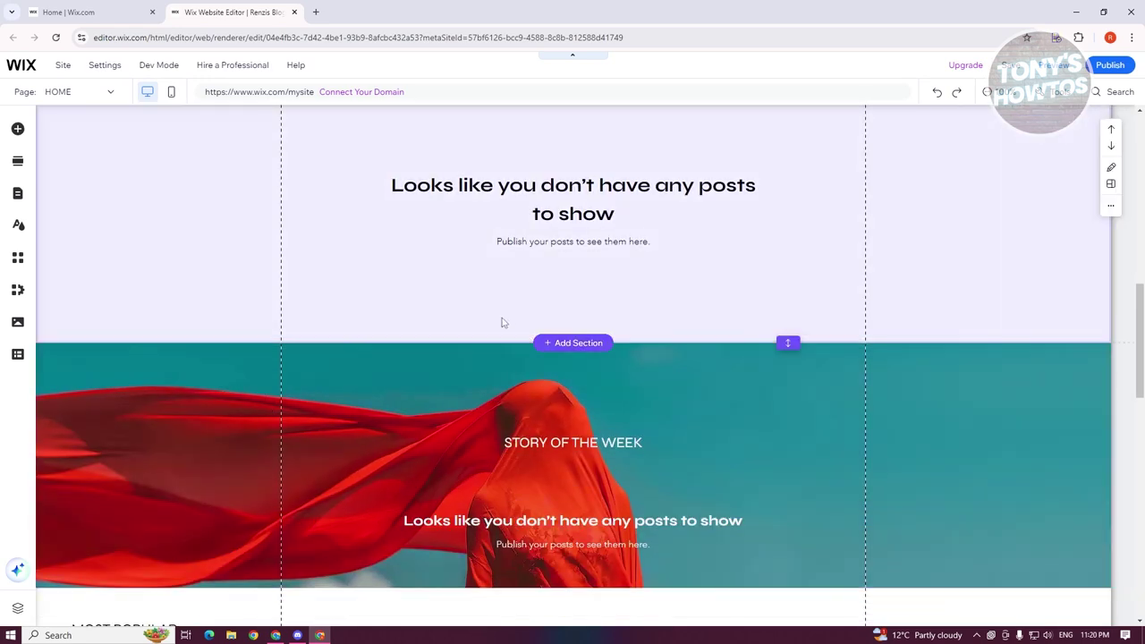
scroll(476, 310, "up", 2)
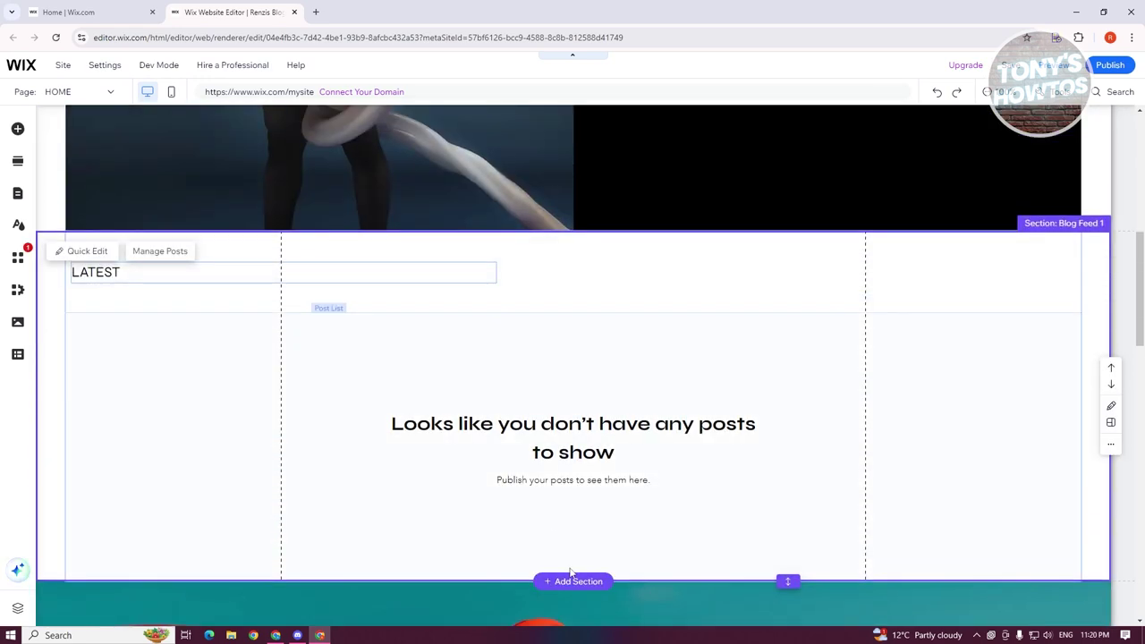
scroll(805, 304, "down", 2)
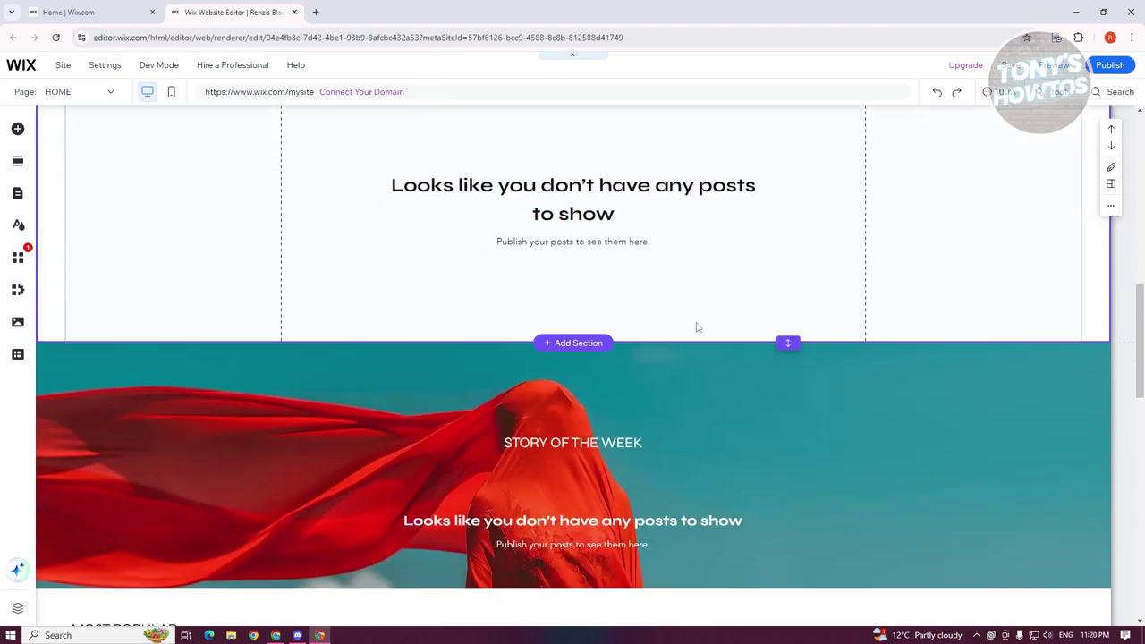
left_click(599, 343)
scroll(402, 411, "down", 1)
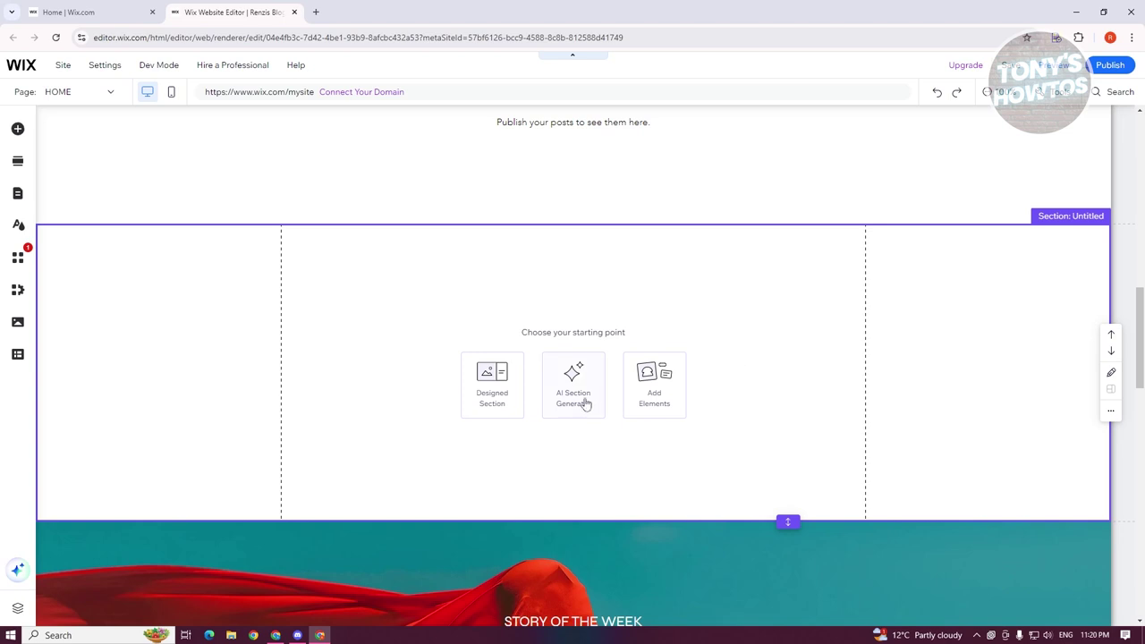
Step: Drag the Empower Growth welcome layout from the Welcome sections onto the page
left_click(18, 130)
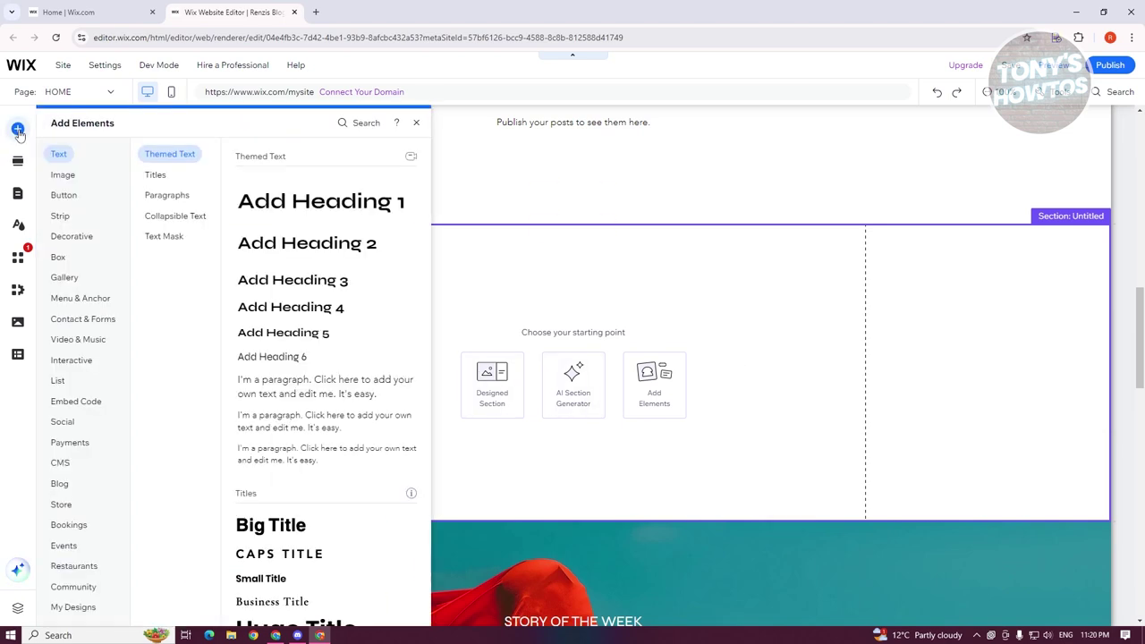
left_click(18, 161)
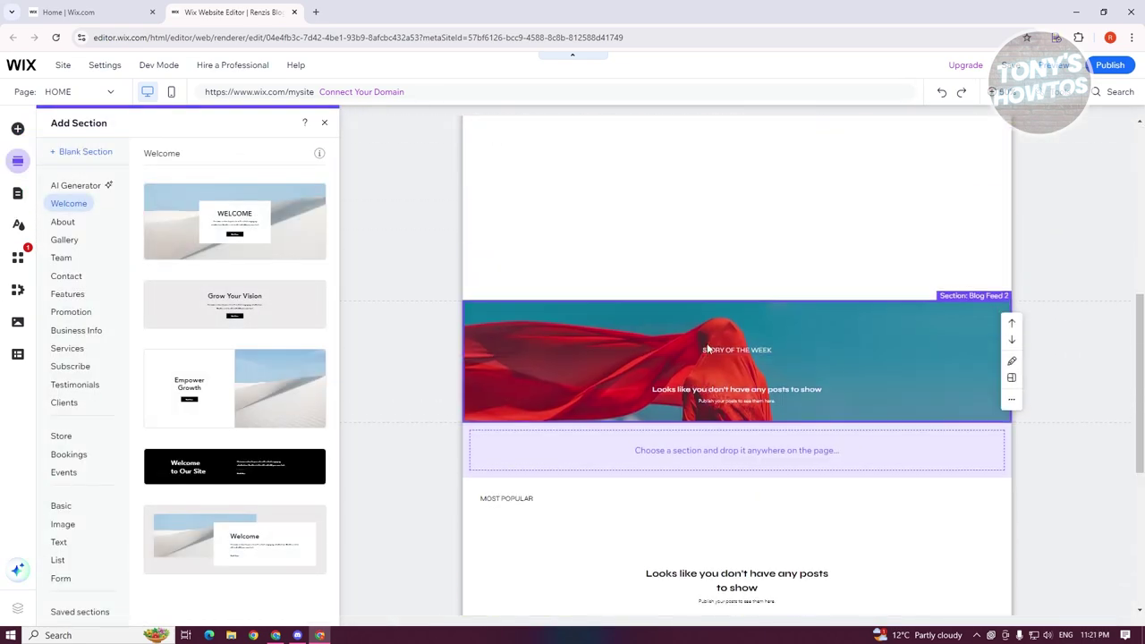
scroll(707, 347, "up", 2)
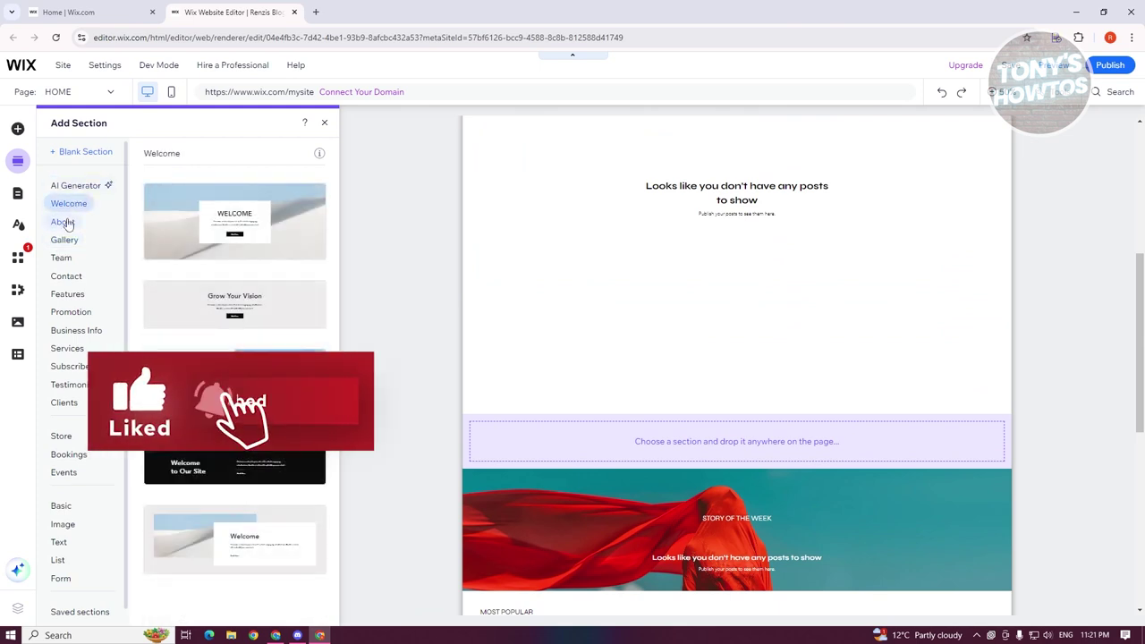
left_click_drag(295, 402, 713, 427)
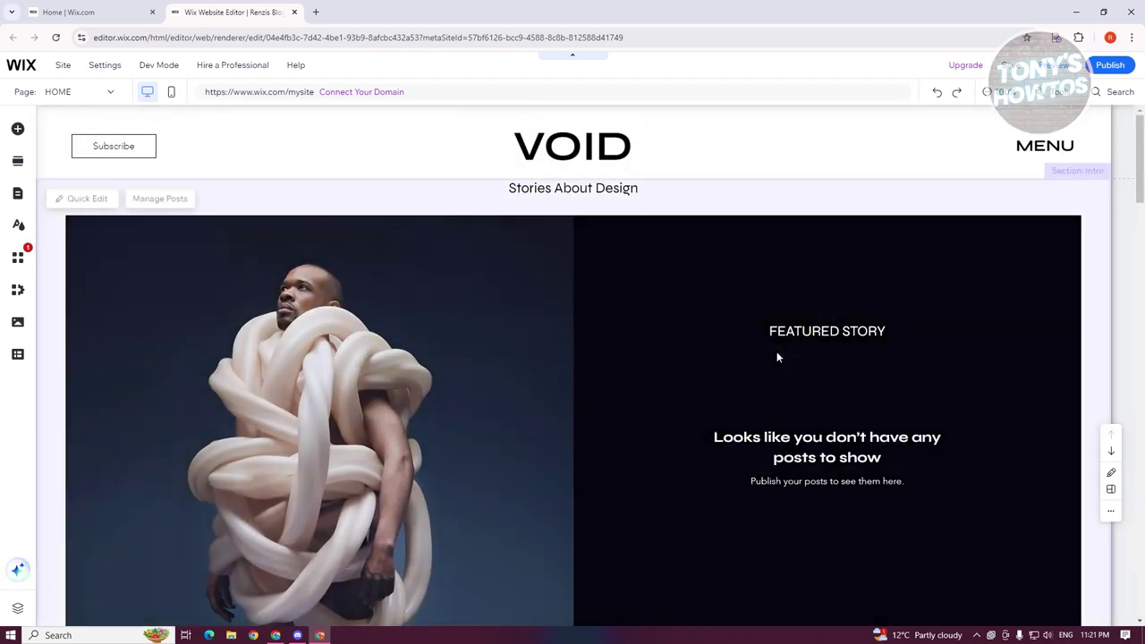
scroll(778, 358, "down", 9)
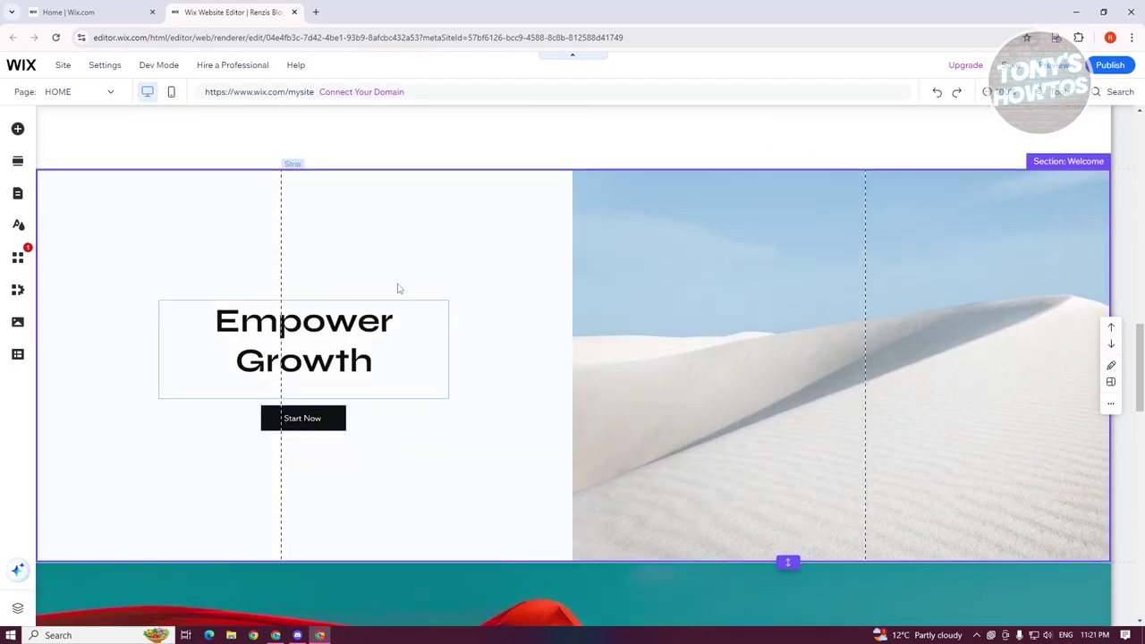
Step: Inspect the Empower Growth strip, its text and dune image columns, and the empty section above
left_click(605, 349)
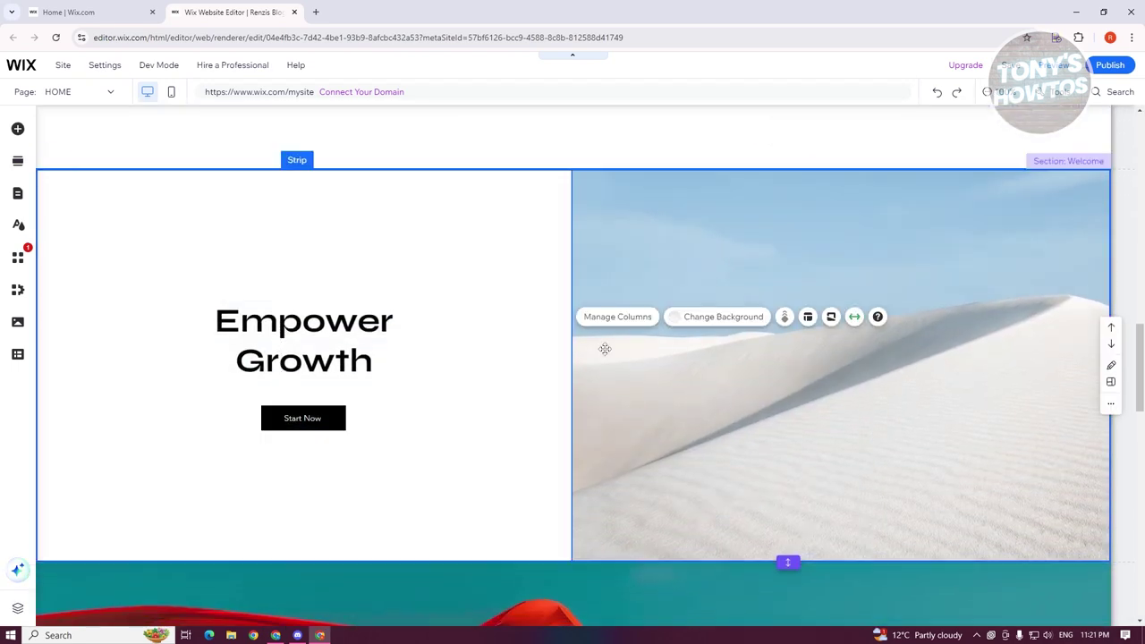
left_click(528, 363)
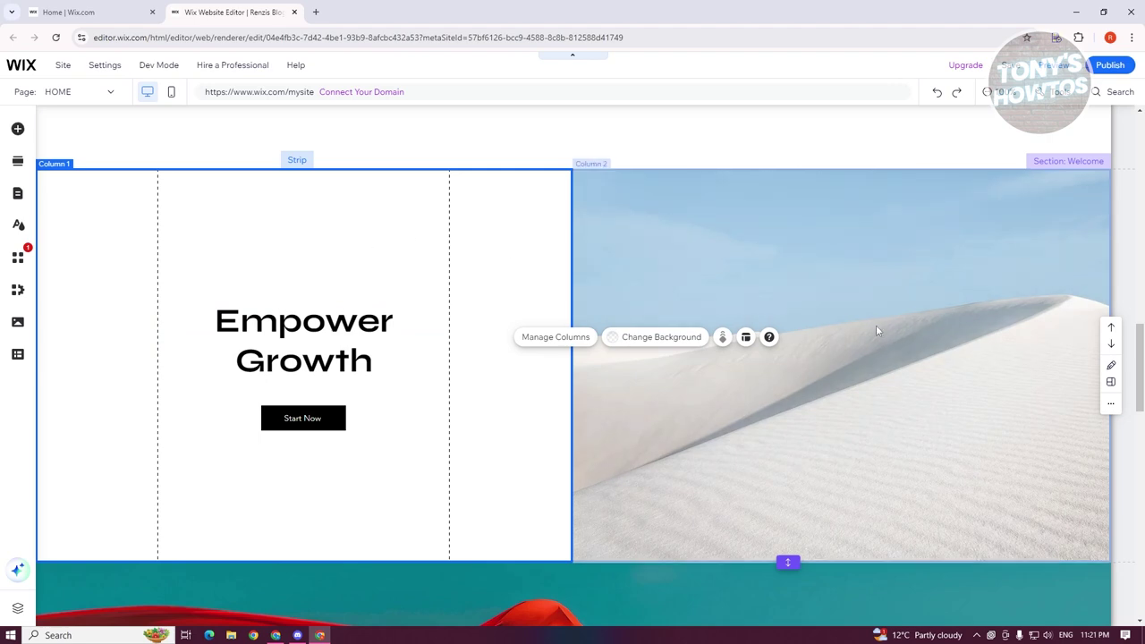
left_click(995, 257)
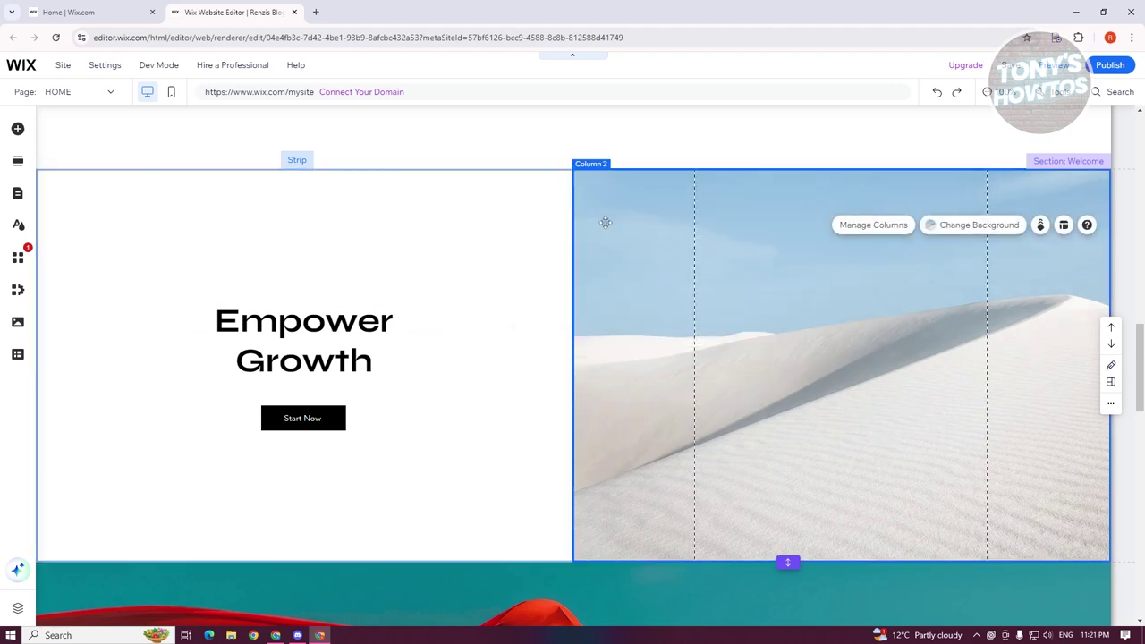
scroll(682, 327, "up", 3)
scroll(447, 362, "down", 3)
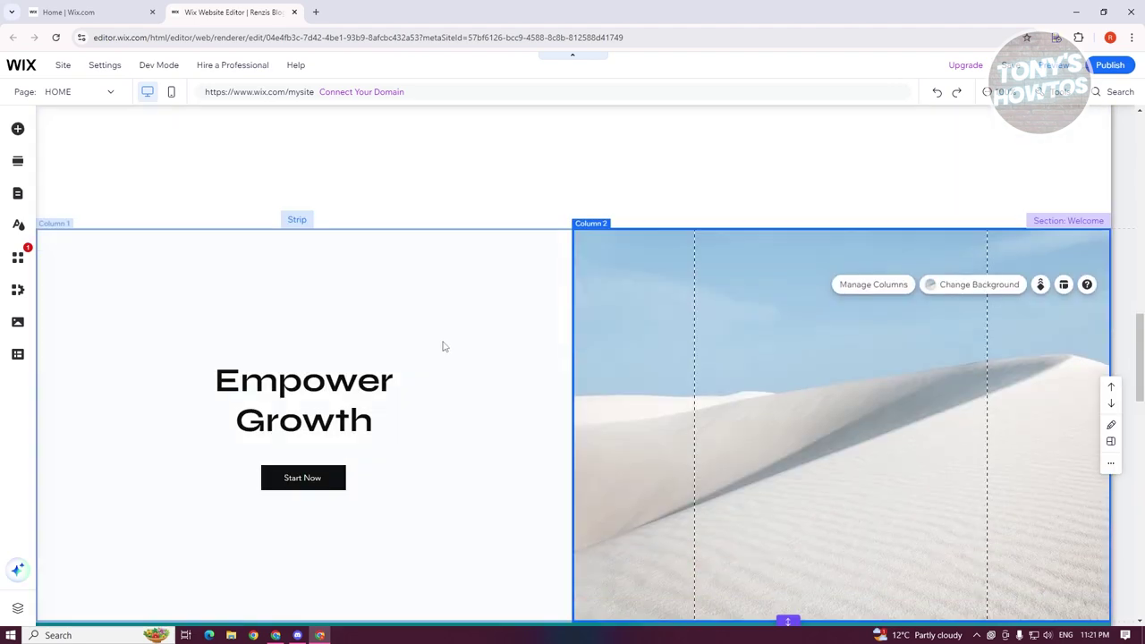
scroll(582, 343, "up", 4)
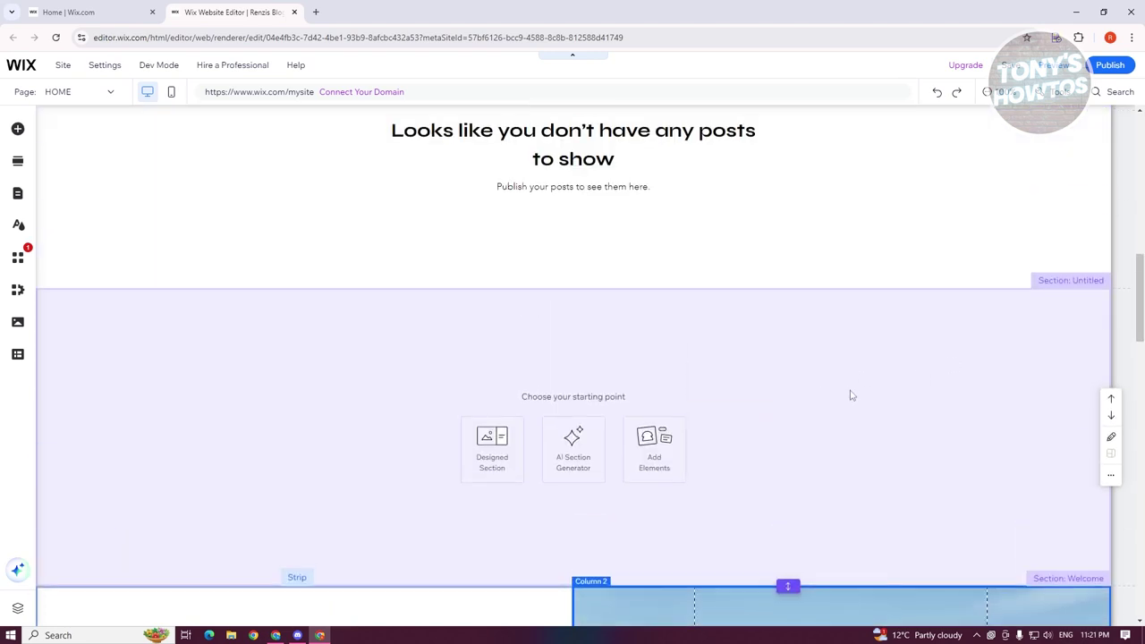
left_click(852, 396)
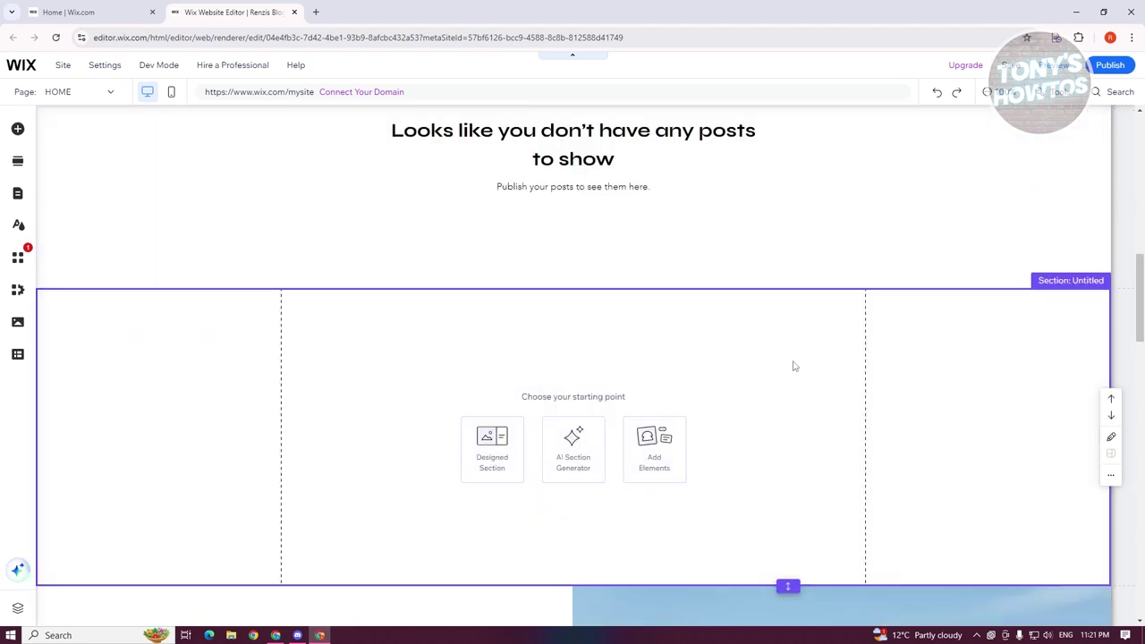
scroll(796, 362, "down", 2)
scroll(729, 277, "up", 2)
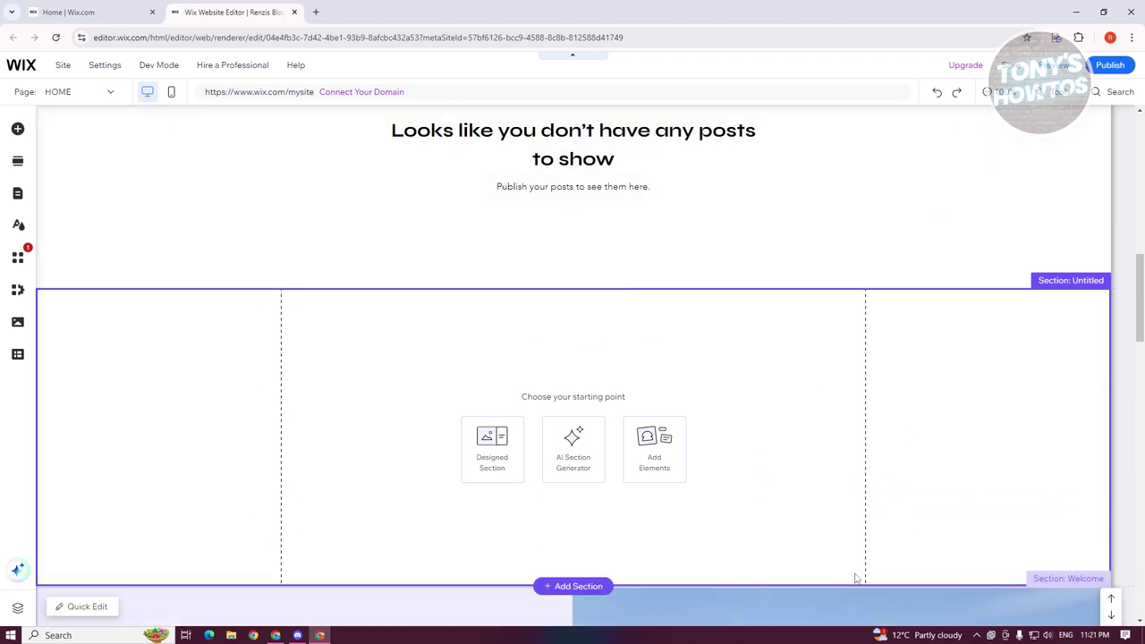
scroll(939, 304, "down", 5)
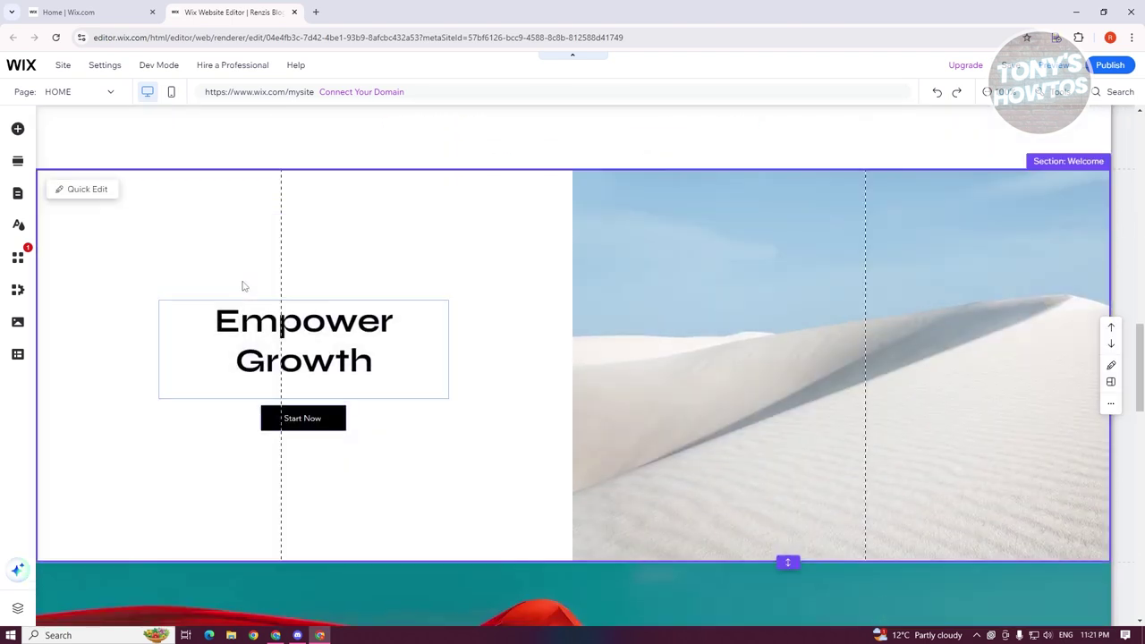
Step: Check the Empower Growth heading and its left column beside the dune image and Start Now button
left_click(373, 277)
left_click(340, 238)
left_click(305, 313)
left_click(159, 184)
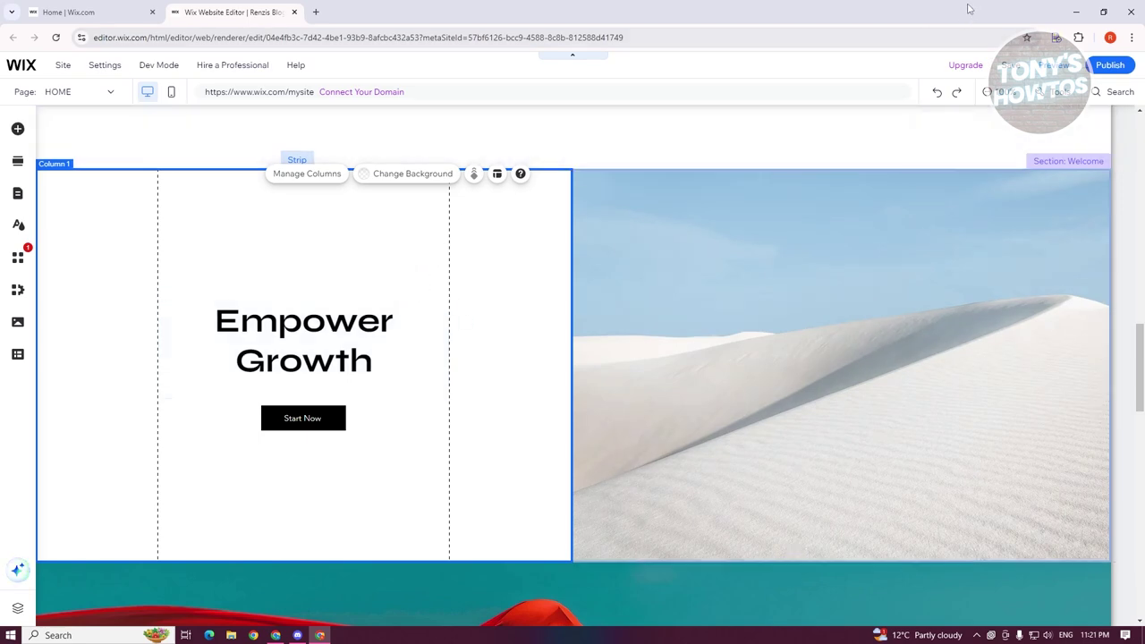
left_click(302, 322)
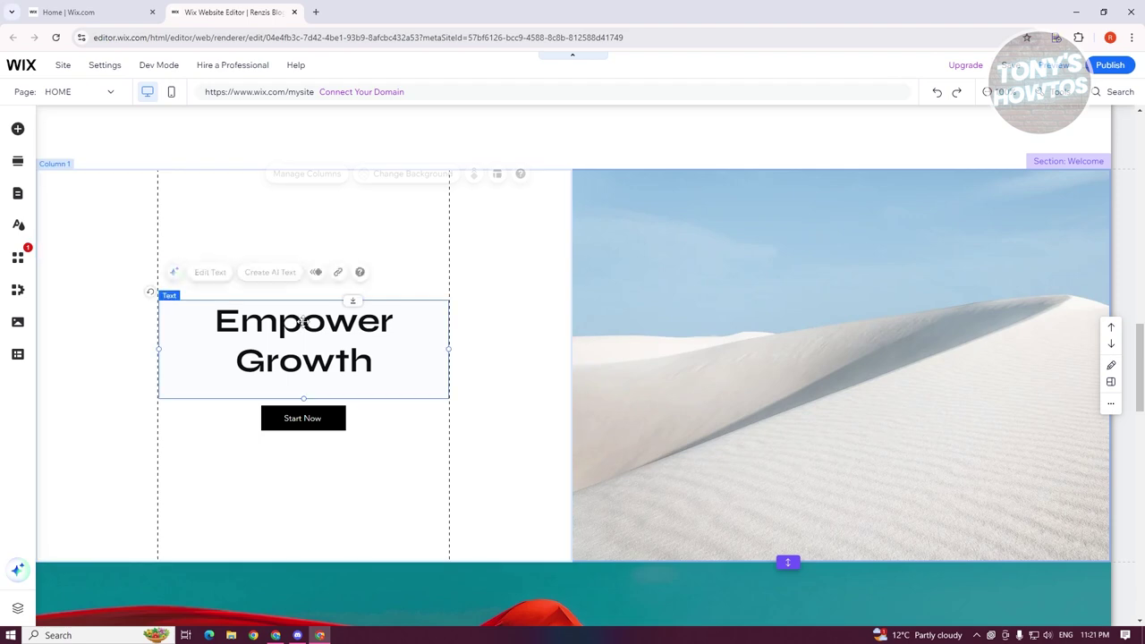
left_click(391, 227)
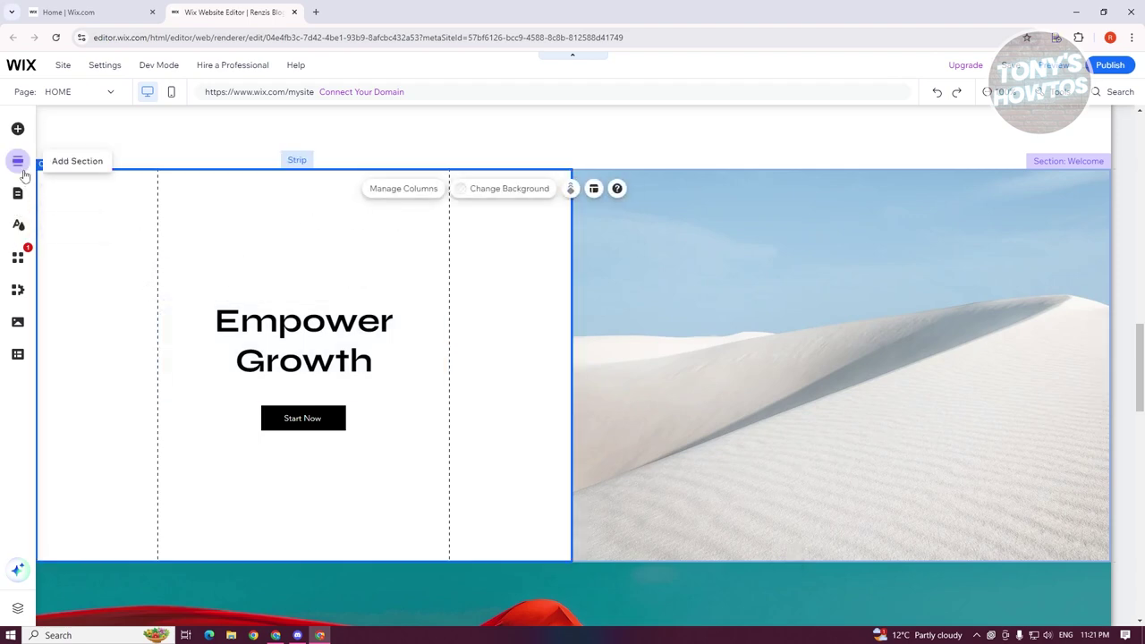
Step: Select the blog post list, then bring up the Add Elements panel
scroll(649, 484, "down", 15)
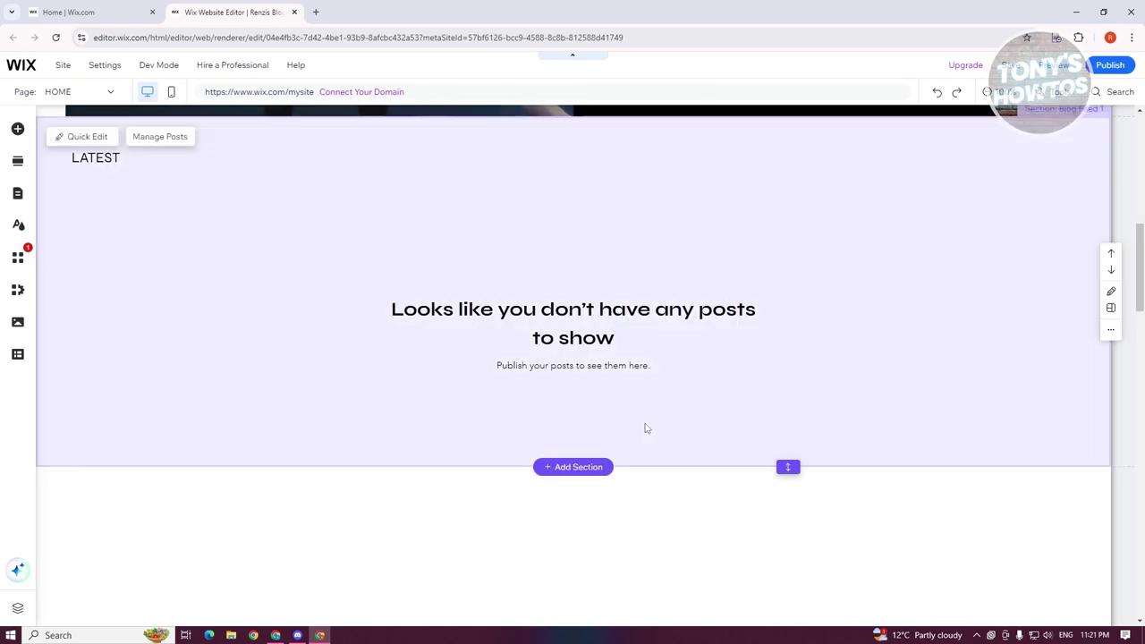
left_click(614, 302)
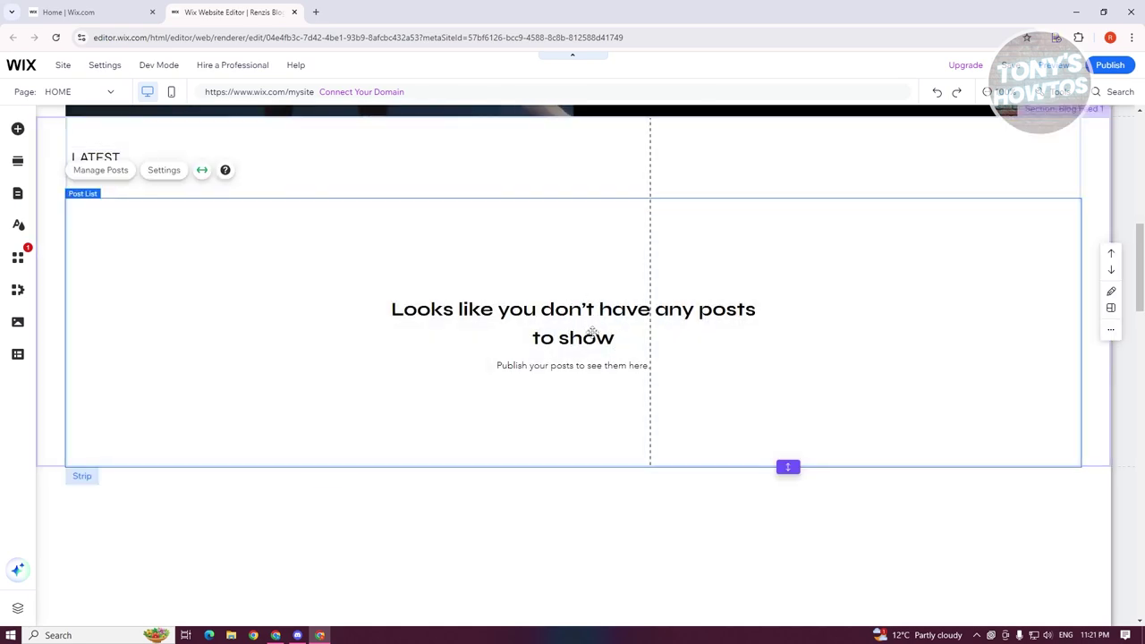
scroll(478, 302, "up", 10)
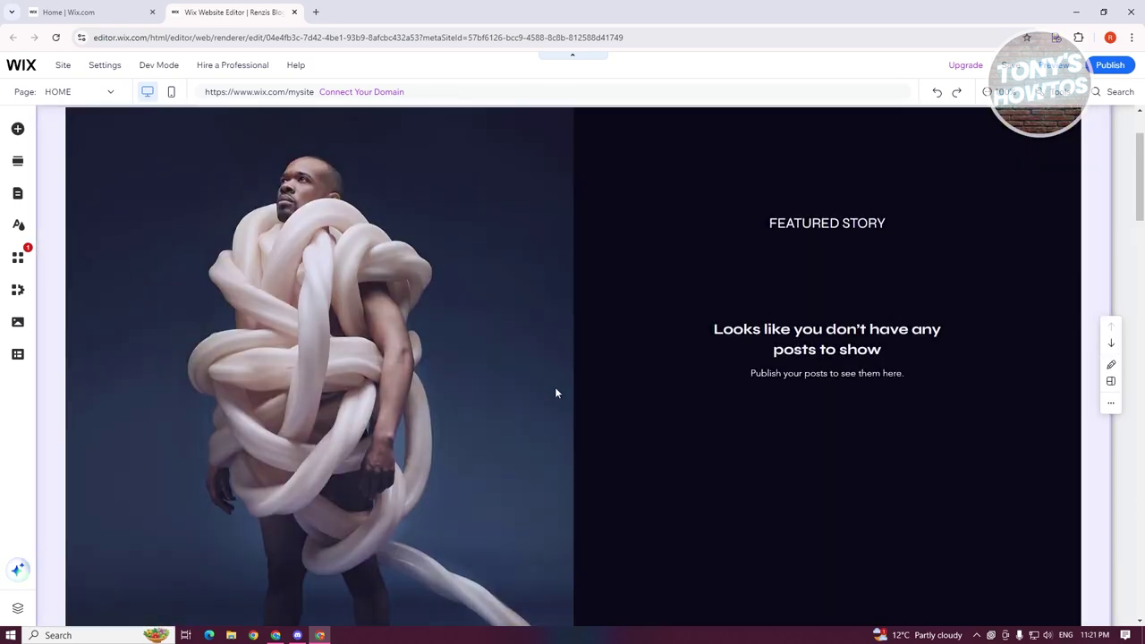
scroll(454, 313, "down", 4)
scroll(454, 332, "up", 3)
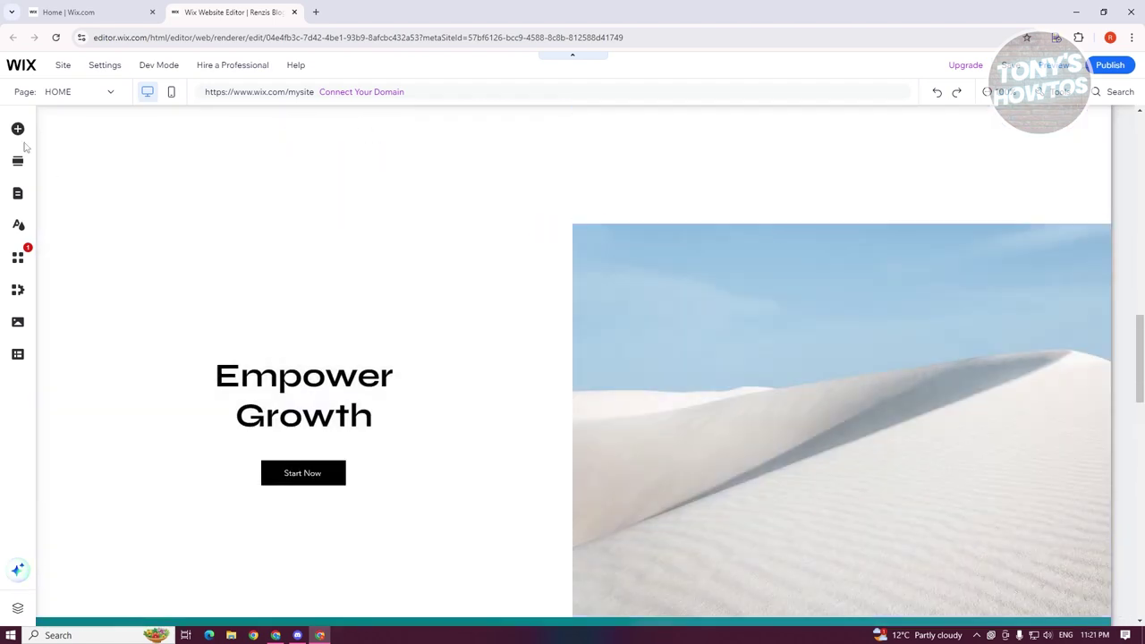
left_click(17, 129)
Step: Place a Heading 1 title on the dune image, narrowing its box and moving it higher
left_click_drag(328, 215, 894, 391)
left_click_drag(1058, 387, 972, 387)
left_click_drag(818, 373, 819, 313)
Step: Change the title text to 'Heading one' and widen its box slightly
double_click(929, 331)
left_click(930, 332)
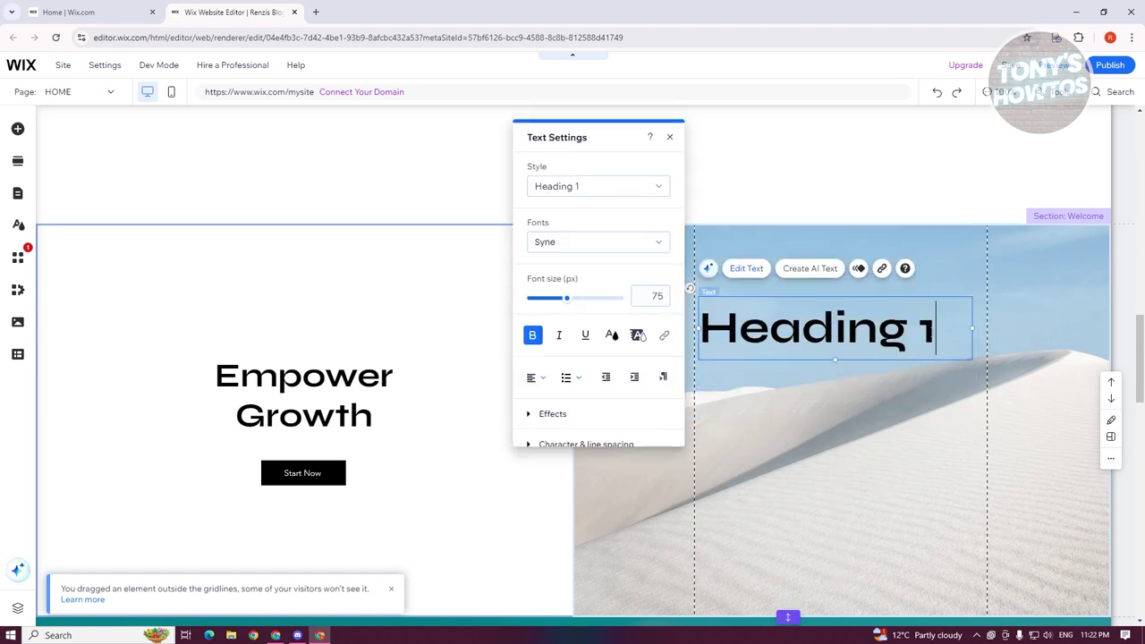
type("one")
key("Escape")
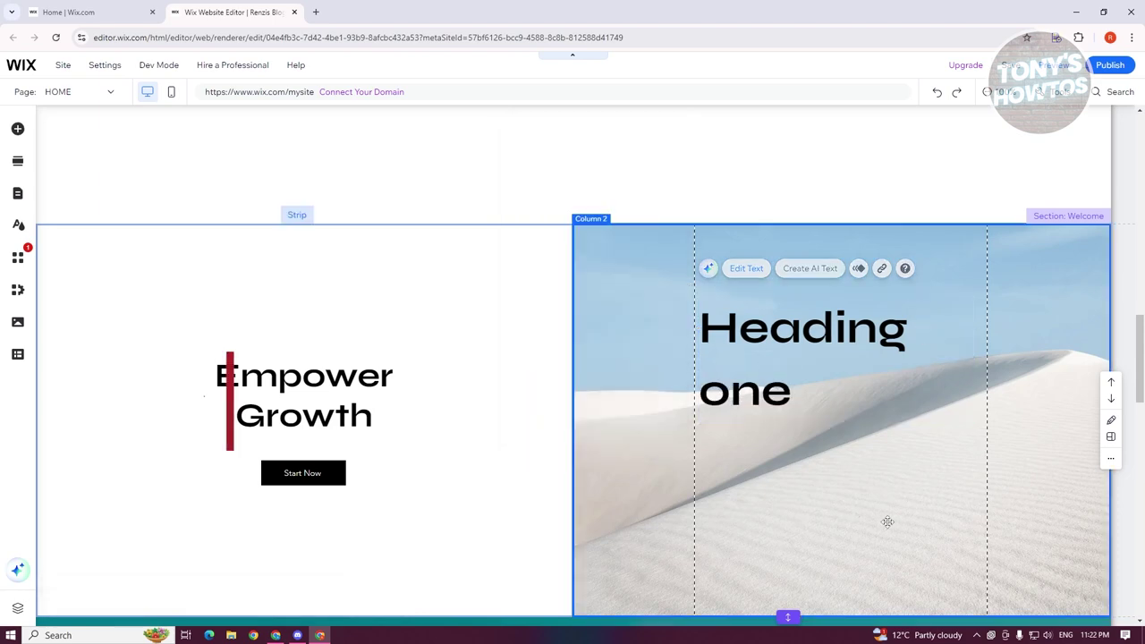
left_click_drag(975, 357, 982, 358)
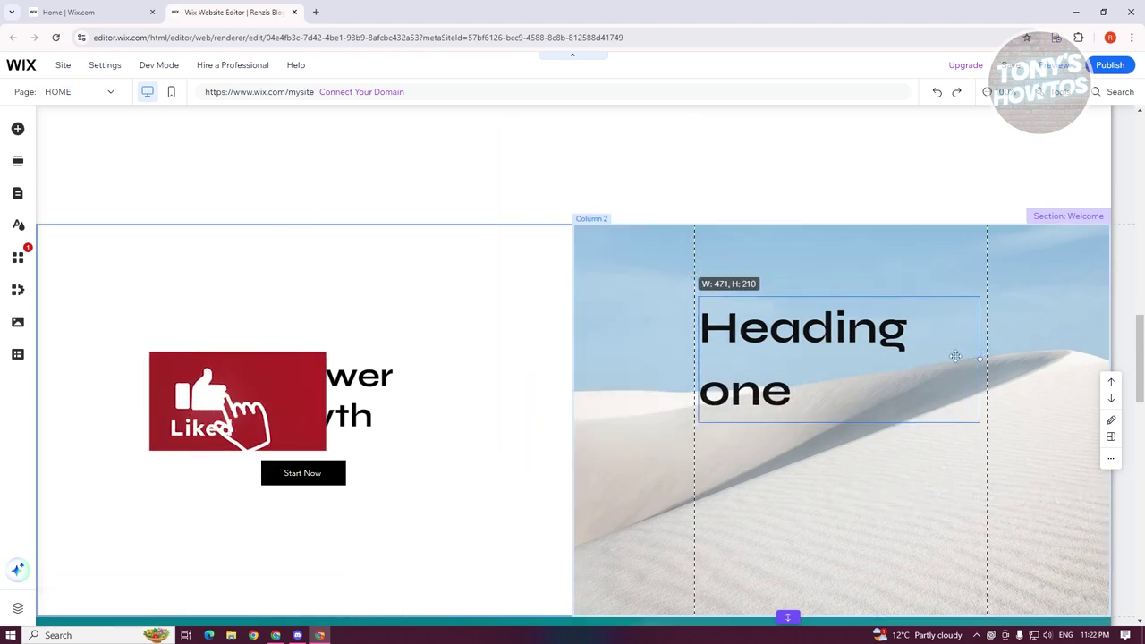
Step: Shrink the title font to 67 px so it fits one line, then save the site
double_click(805, 330)
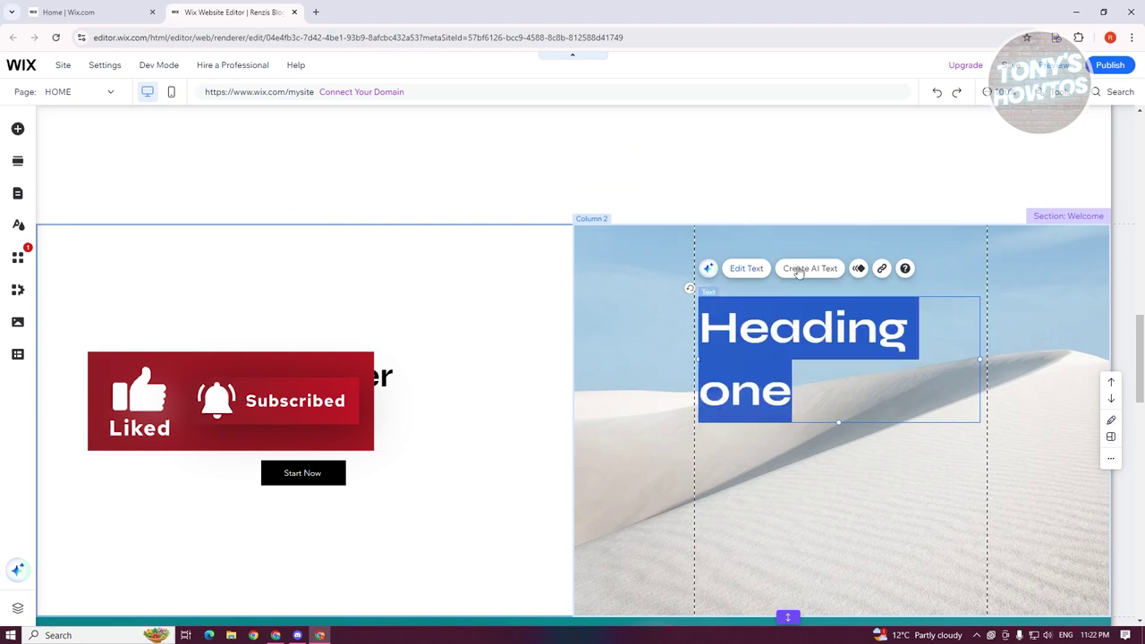
mouse_move(572, 299)
left_mouse_down()
mouse_move(550, 301)
mouse_move(563, 302)
left_mouse_up()
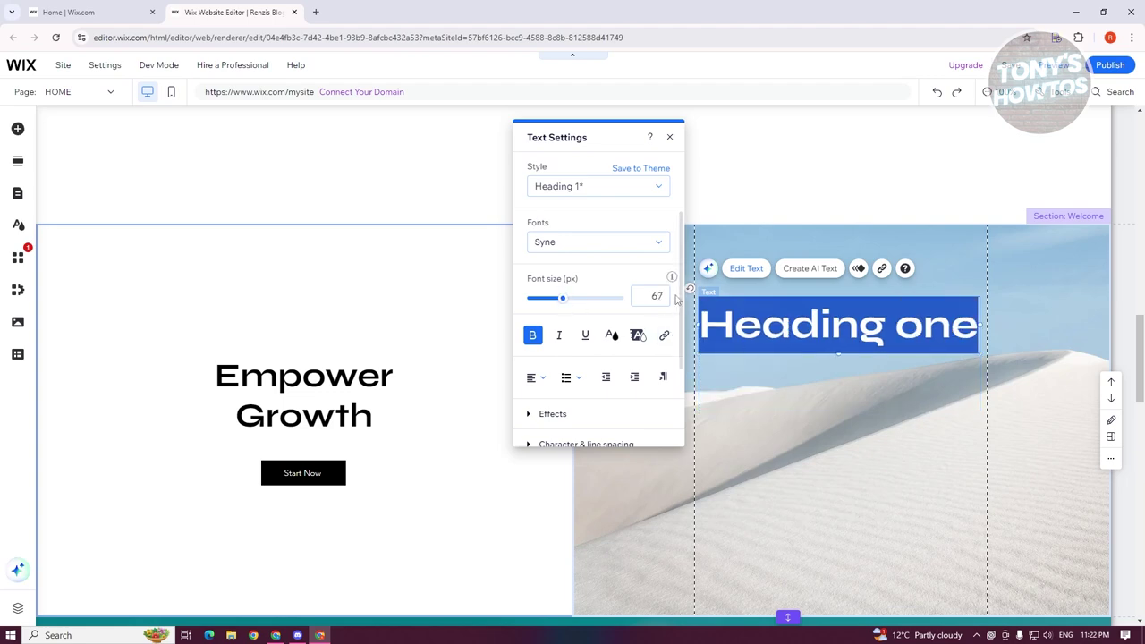
left_click(1043, 455)
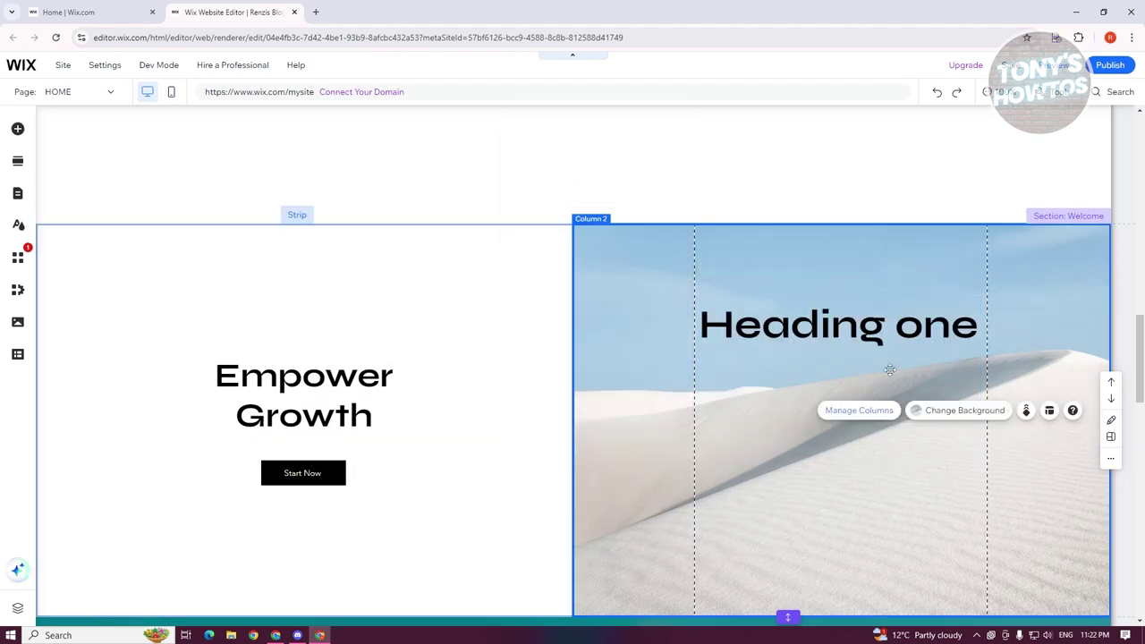
left_click(1010, 65)
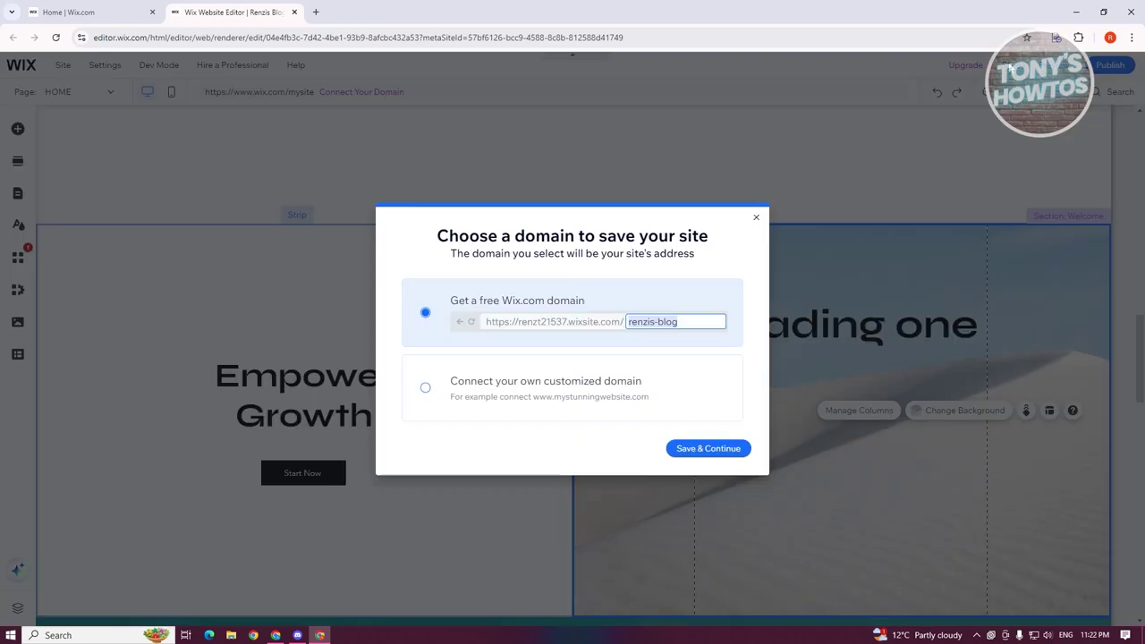
Step: Save the site under the free Wix address and preview the page
left_click(708, 450)
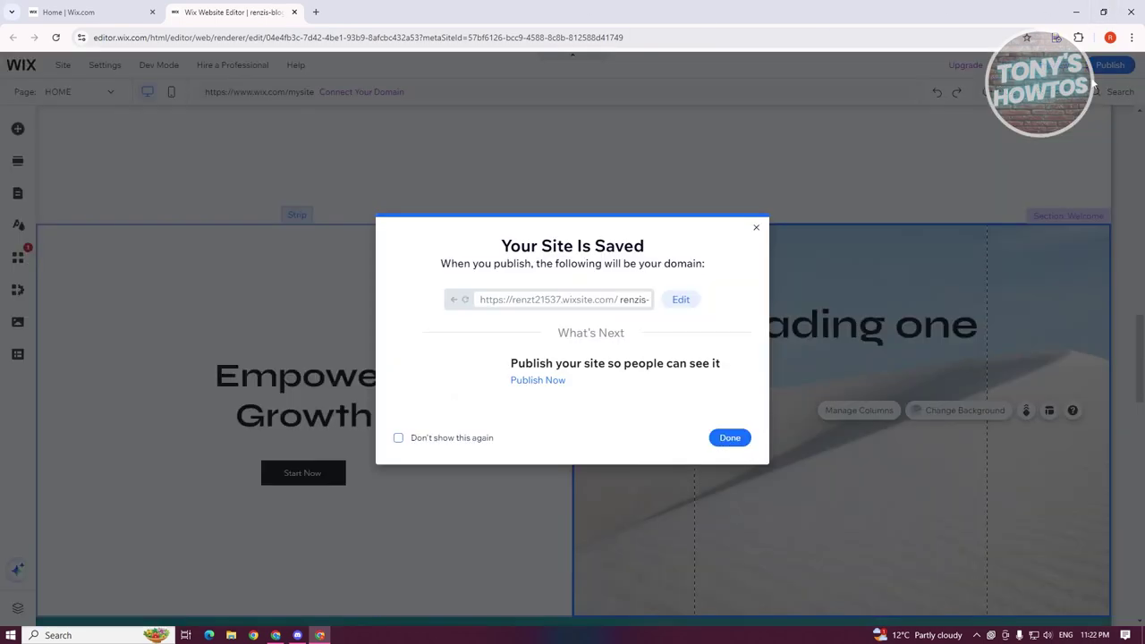
left_click(727, 438)
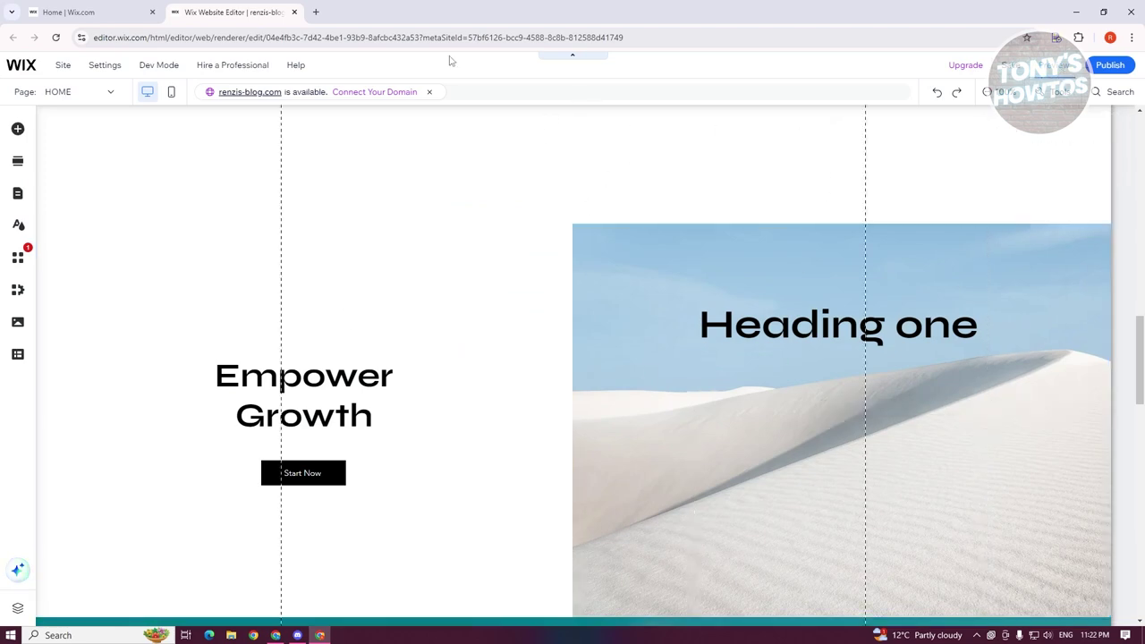
key("ctrl+shift+p")
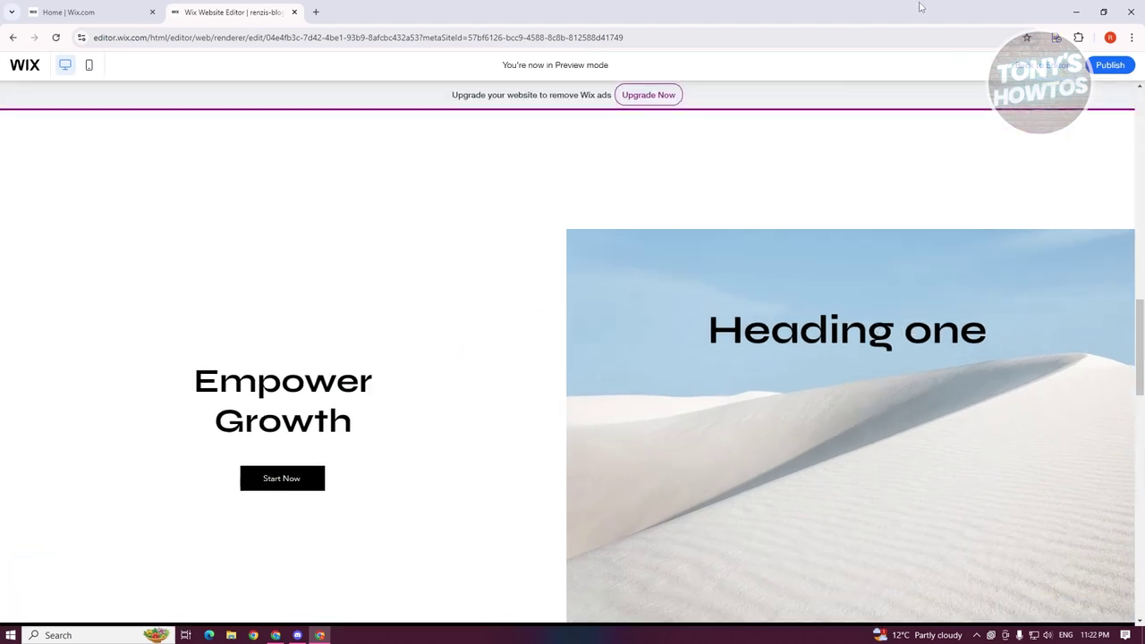
Step: Resize the browser window to test the preview layout, then maximise it and publish
double_click(922, 7)
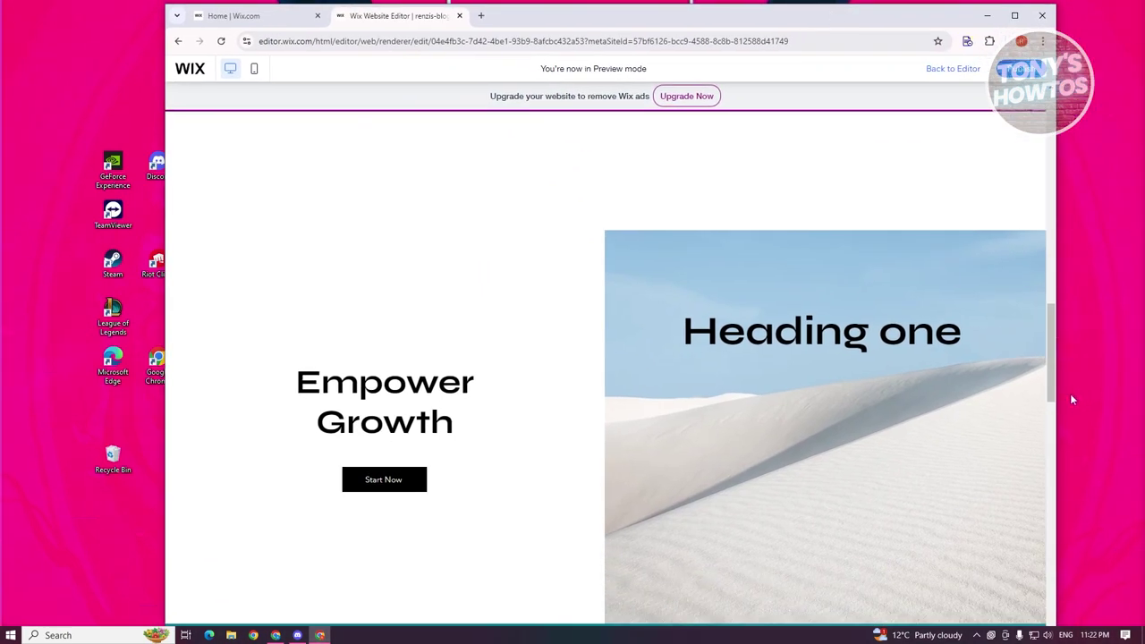
left_click_drag(1057, 396, 1028, 350)
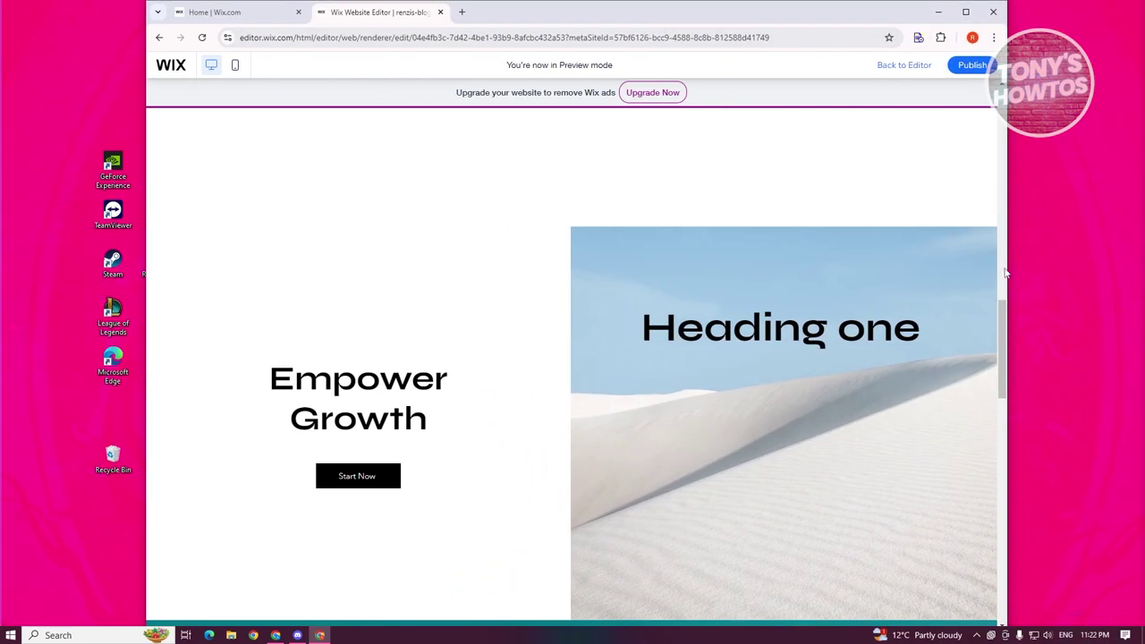
left_click_drag(1008, 267, 1078, 304)
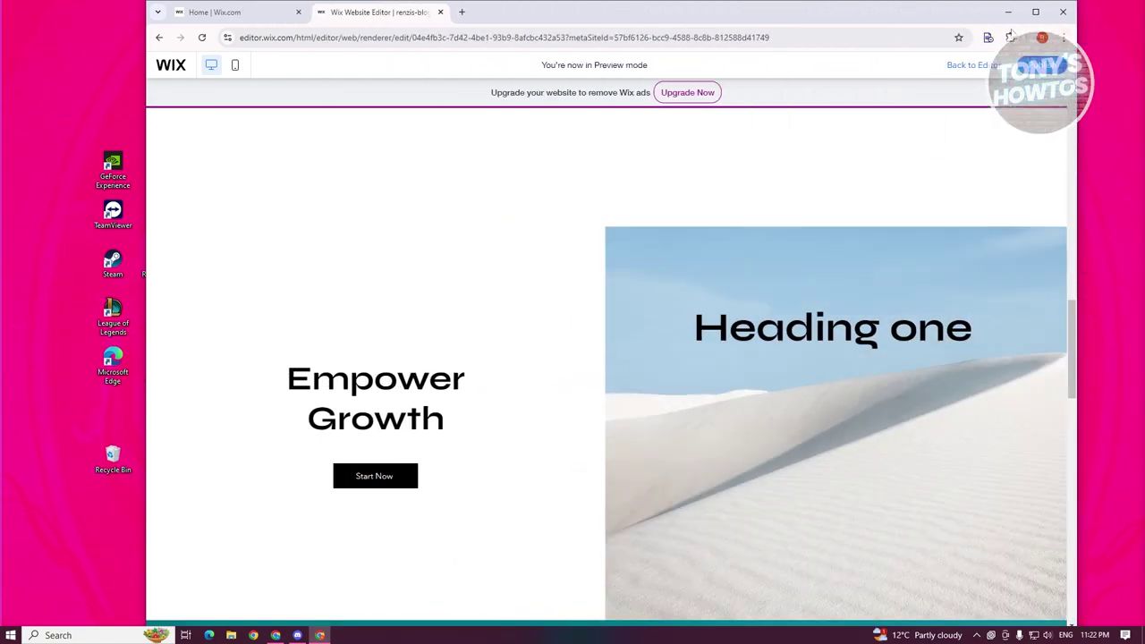
left_click(1035, 11)
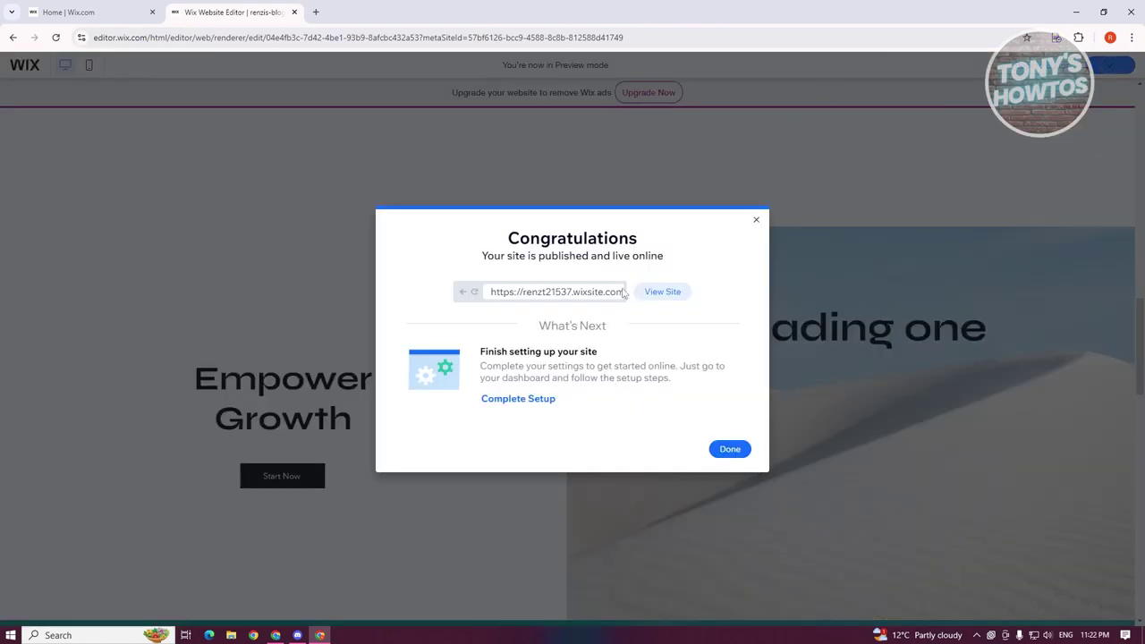
left_click(662, 292)
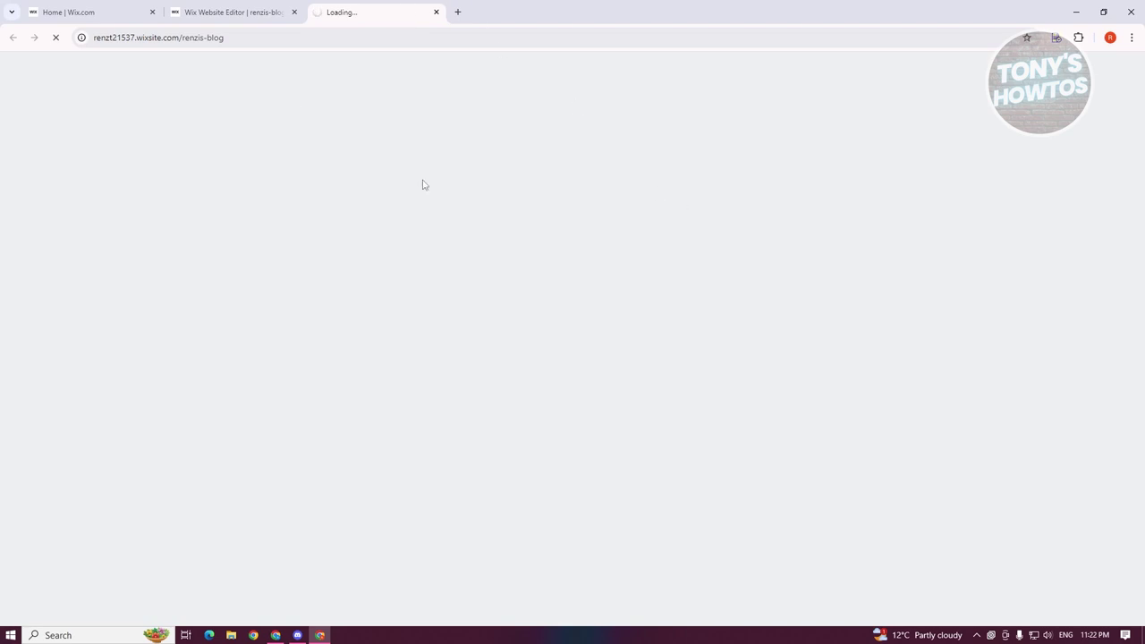
Step: Close the site published message and leave preview, selecting the Empower Growth text box
left_click(235, 13)
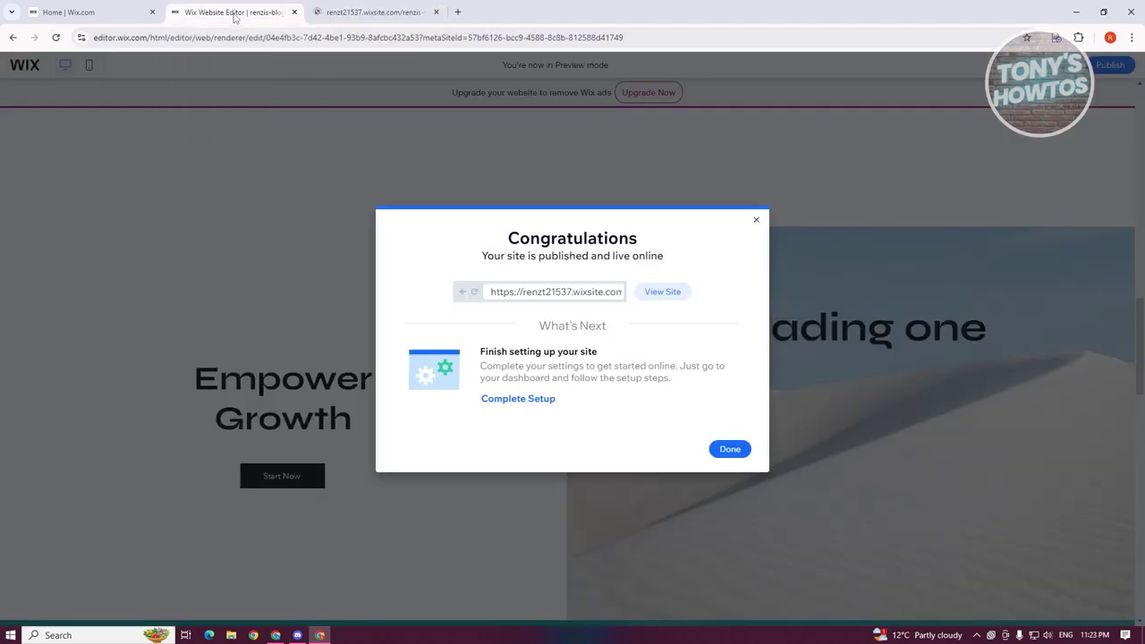
left_click(756, 219)
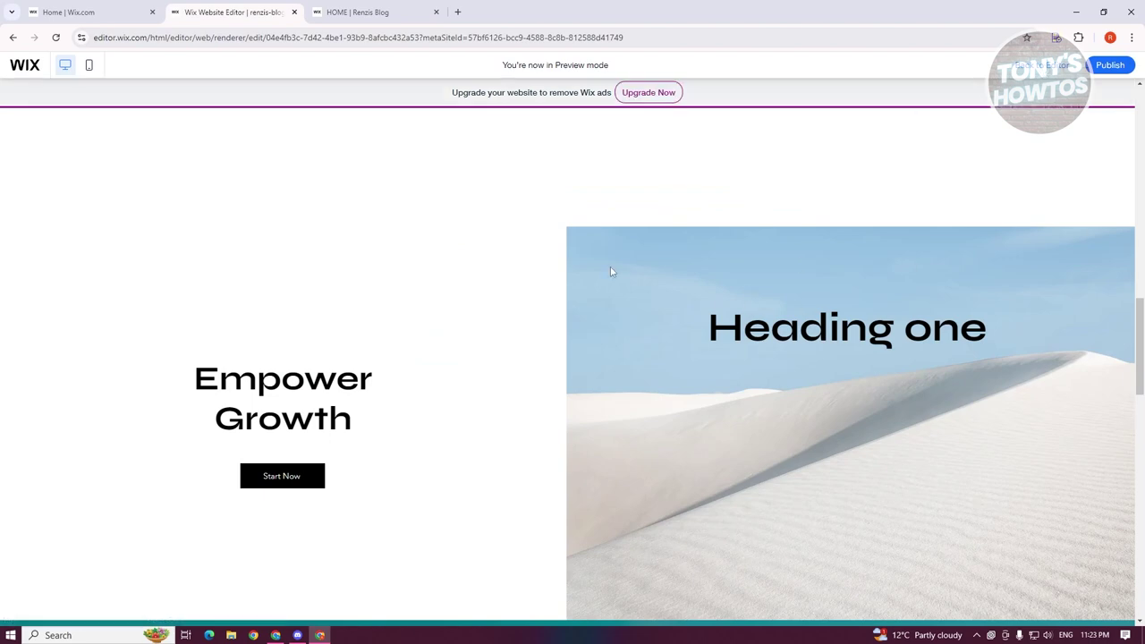
key("ctrl+shift+p")
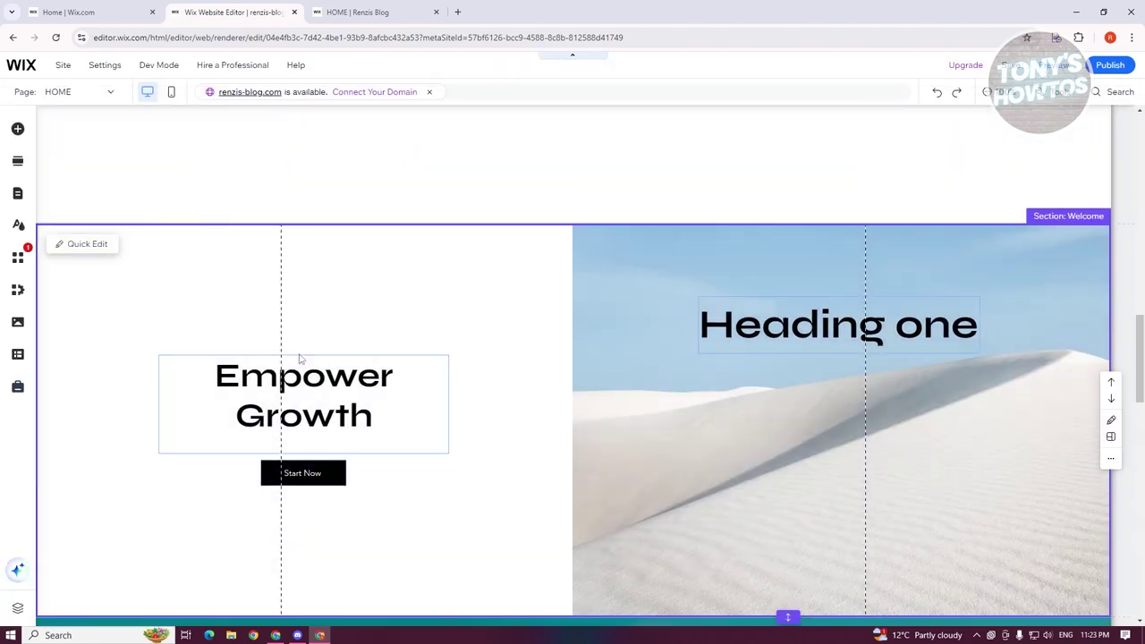
left_click(219, 383)
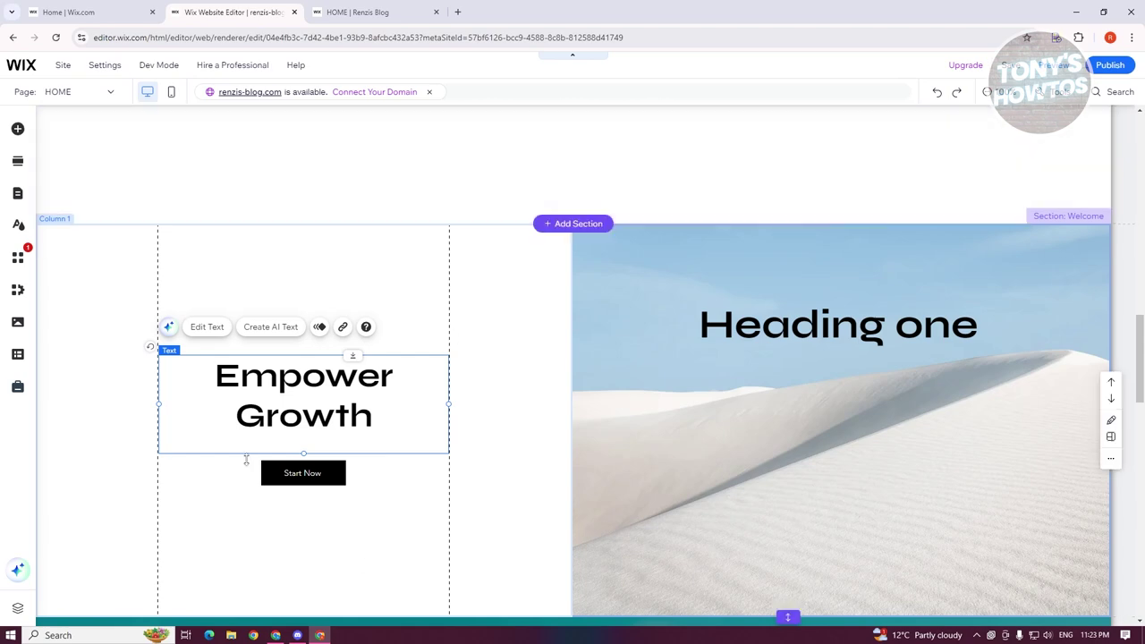
Step: View the live blog tab, scrolling down to the Empower Growth section with 'Heading one'
left_click(346, 12)
scroll(770, 402, "down", 10)
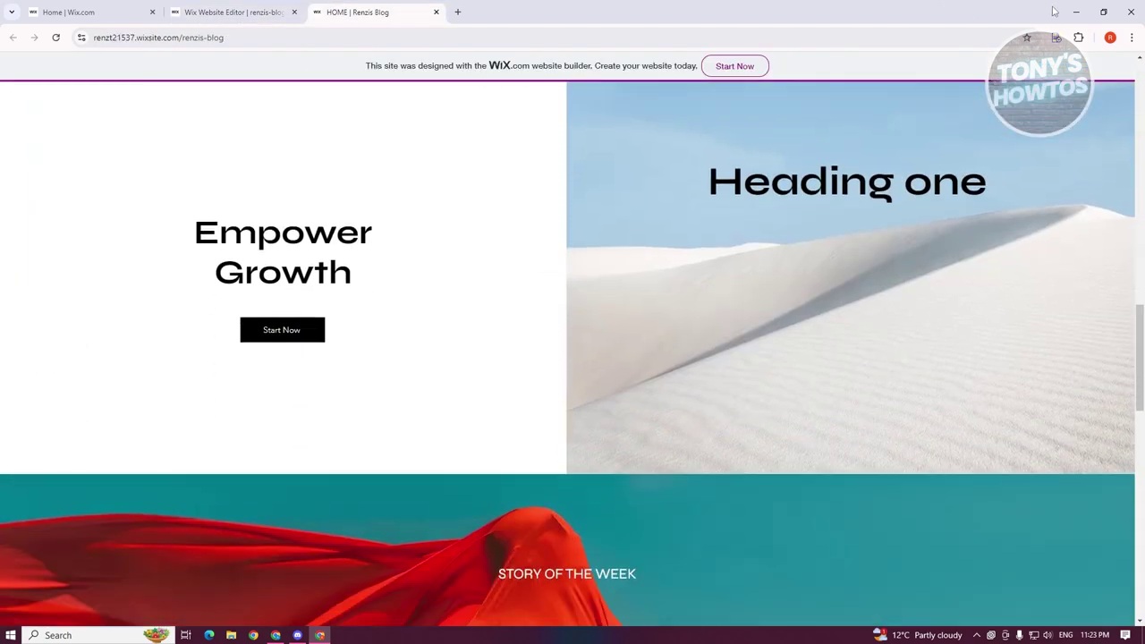
double_click(1026, 9)
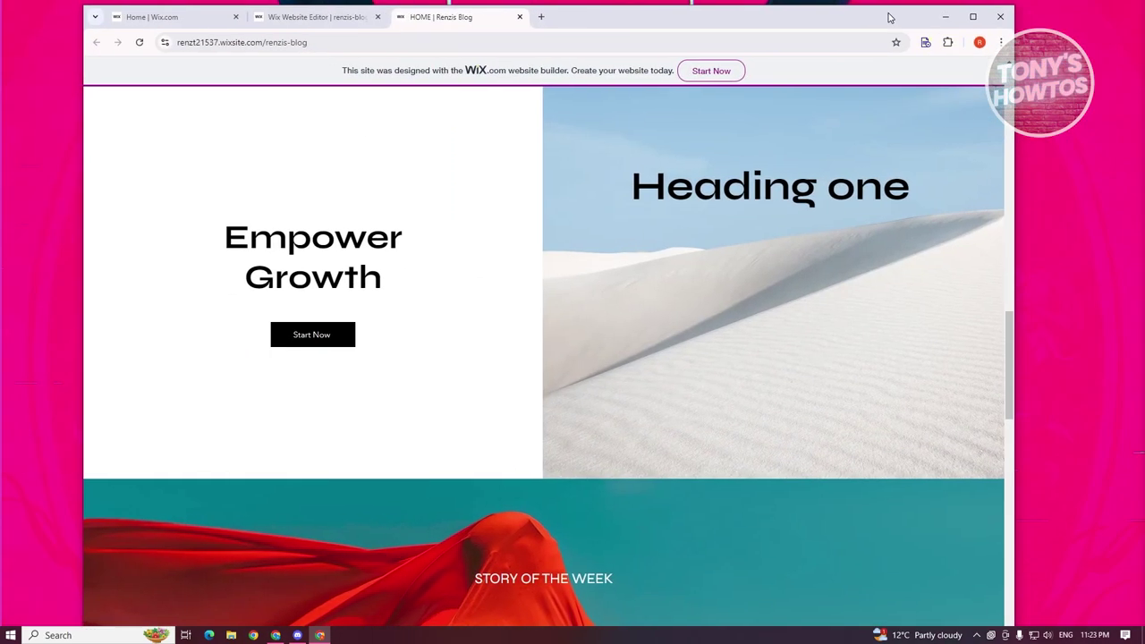